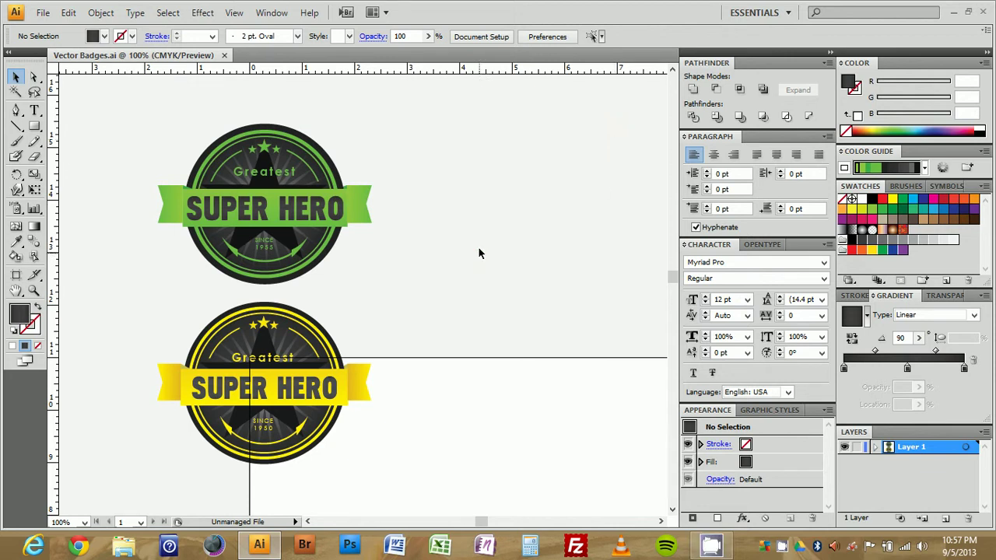
Shift the view up and marquee-select every part of the yellow SUPER HERO badge.
{"action": "scroll", "coordinate": [159, 317], "scroll_direction": "up", "scroll_amount": 1}
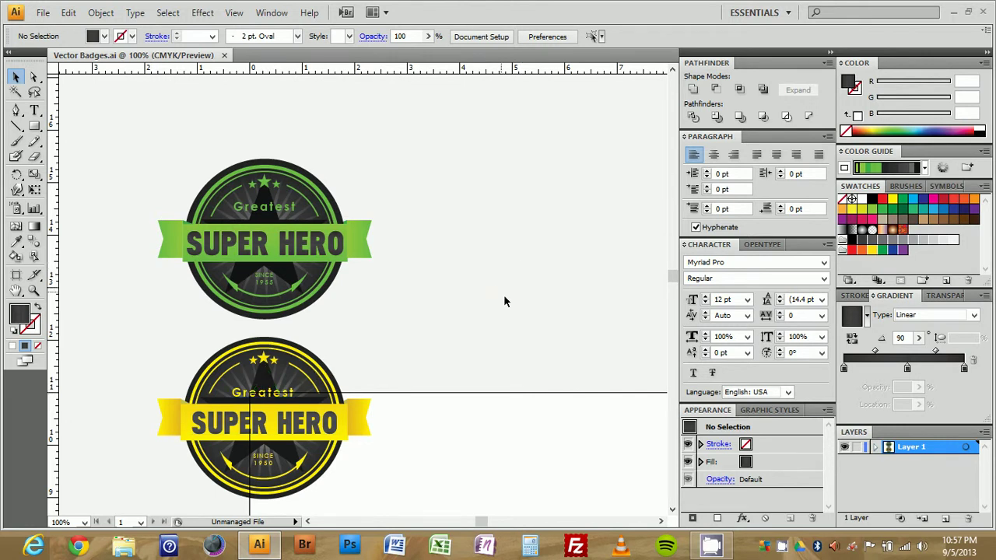
{"action": "left_click_drag", "start_coordinate": [491, 289], "coordinate": [471, 245]}
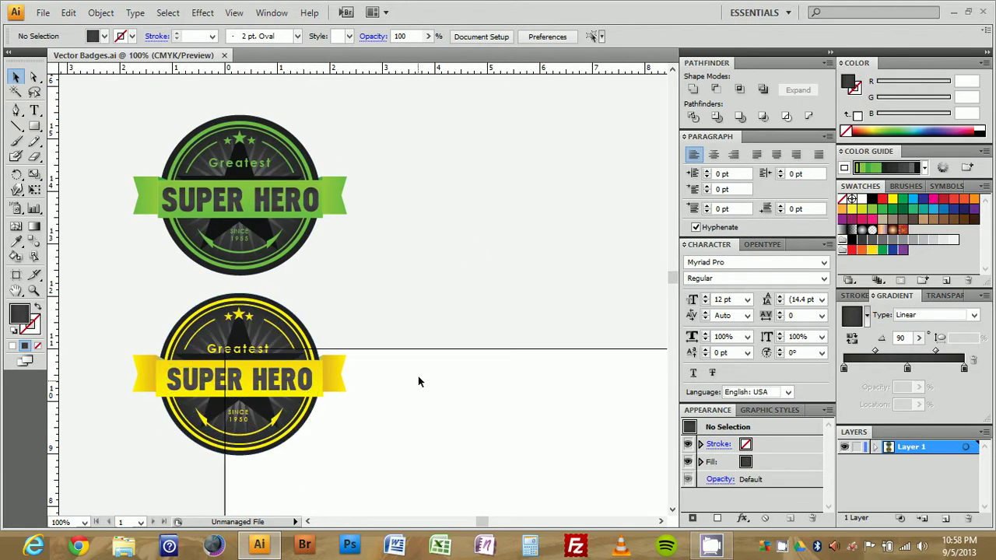
{"action": "left_click_drag", "start_coordinate": [331, 457], "coordinate": [344, 471]}
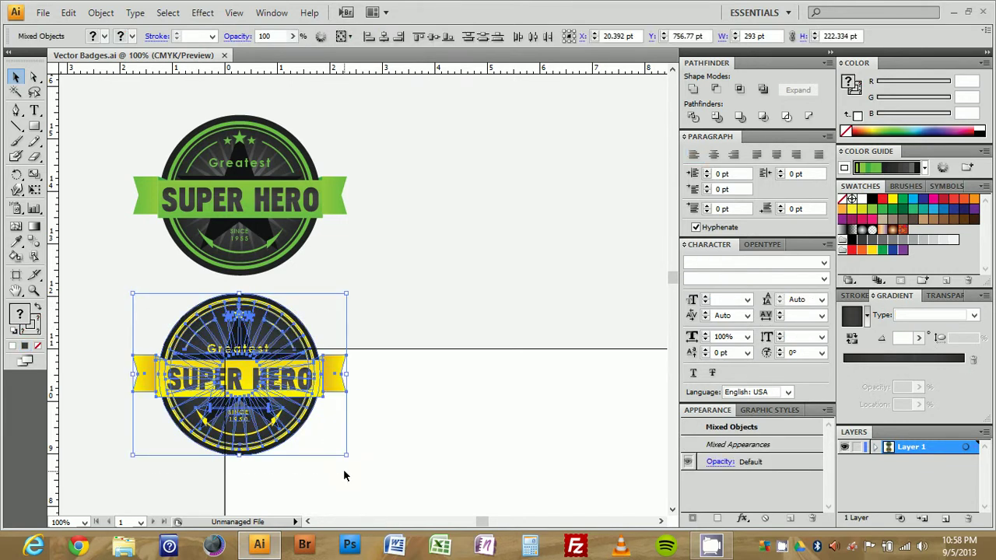
Create a new Letter-size document named 'Vector Badge'.
{"action": "key", "text": "ctrl+n"}
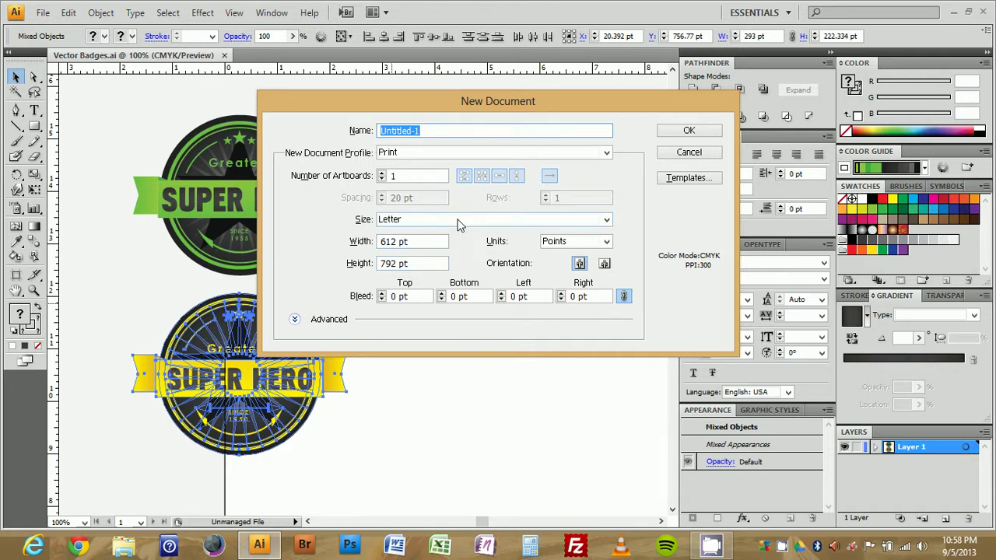
{"action": "type", "text": "Vector Bad"}
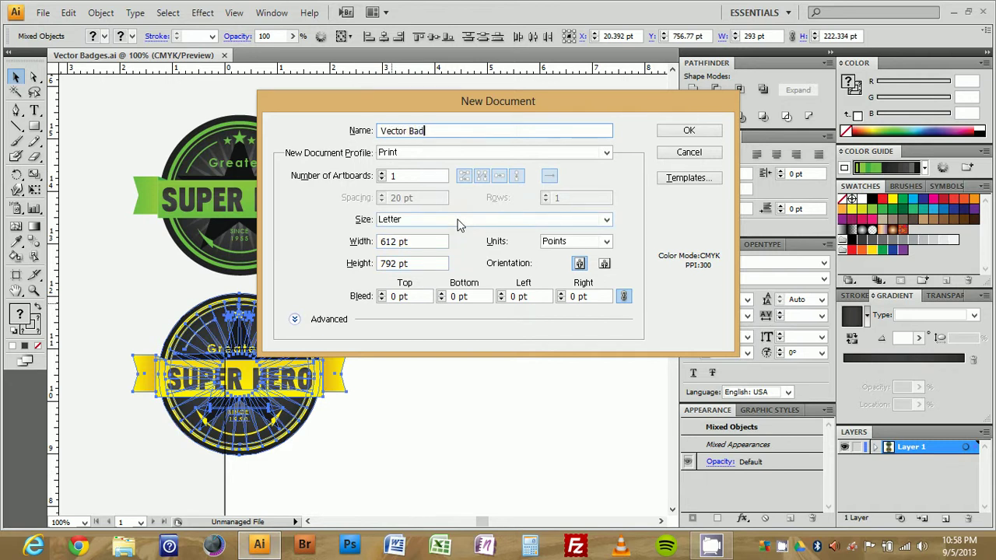
{"action": "type", "text": "ge"}
{"action": "key", "text": "Return"}
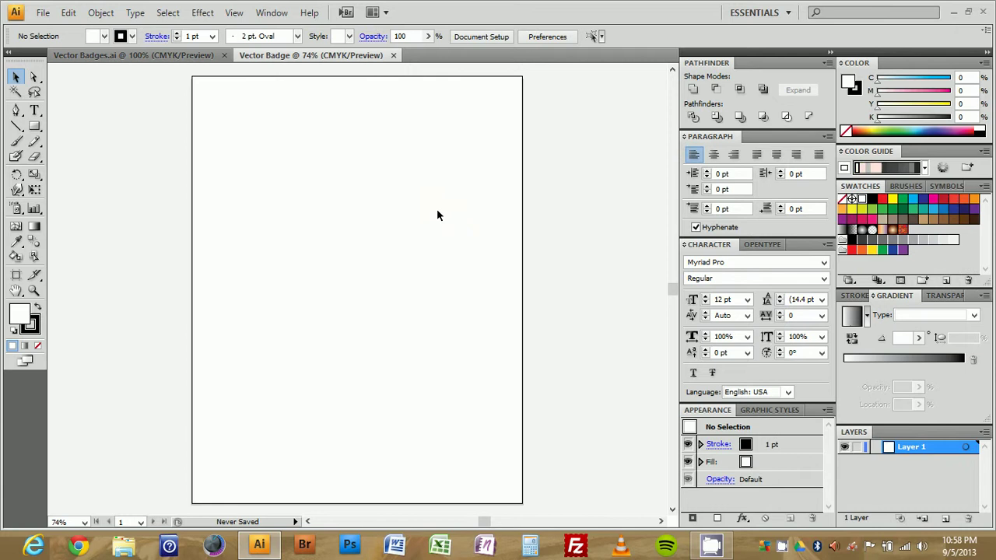
Show the rulers with inches as the unit and fit the artboard in view.
{"action": "key", "text": "ctrl+r"}
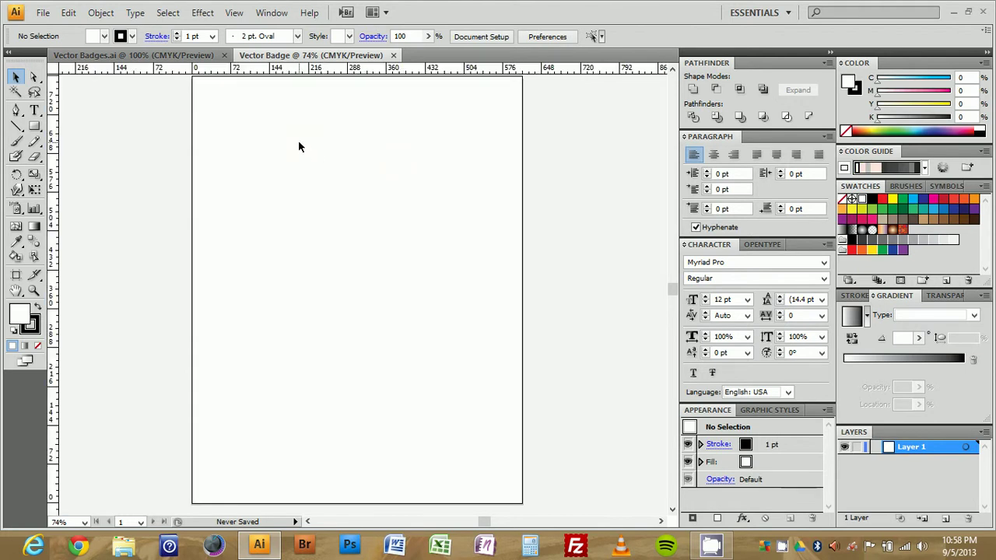
{"action": "right_click", "coordinate": [80, 69]}
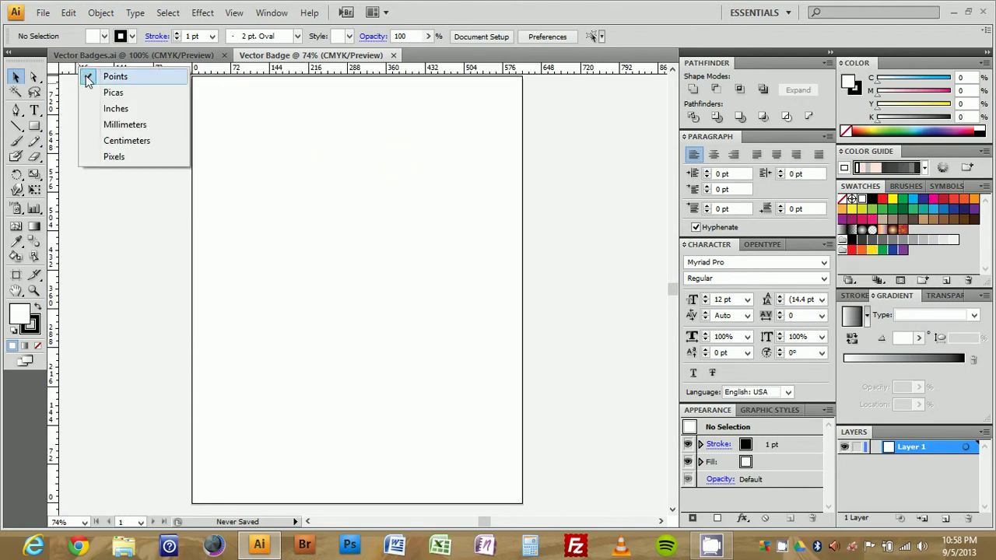
{"action": "left_click", "coordinate": [110, 114]}
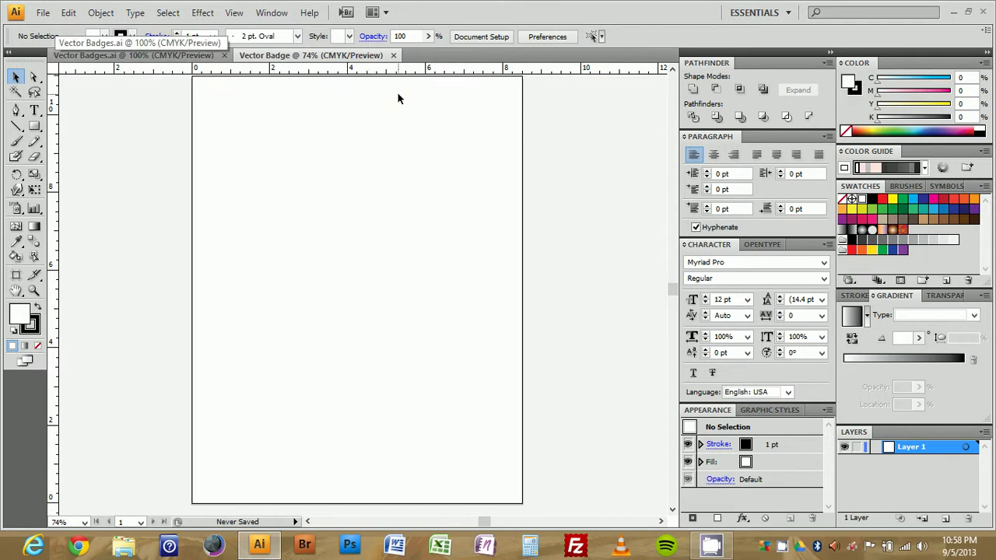
{"action": "key", "text": "ctrl+plus"}
{"action": "key", "text": "ctrl+minus"}
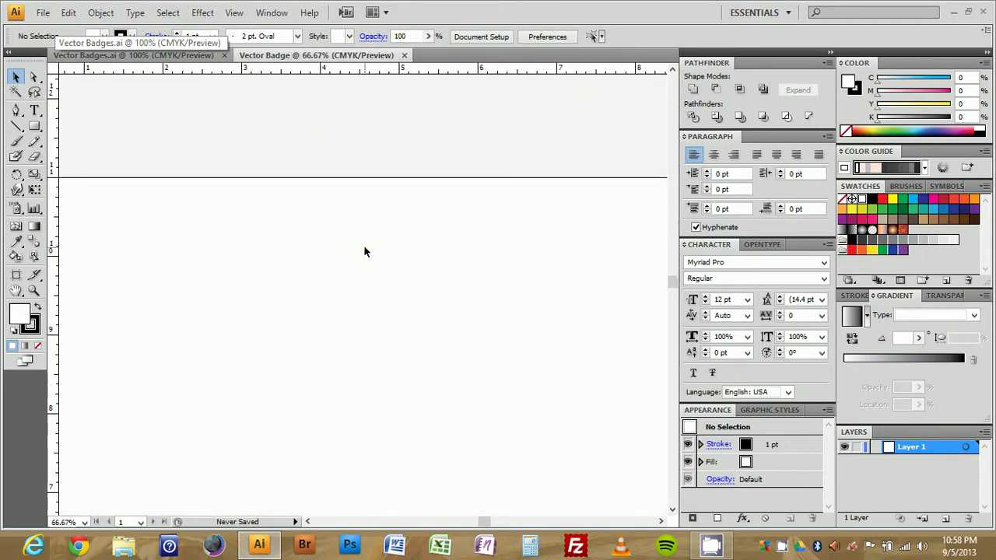
{"action": "key", "text": "ctrl+minus"}
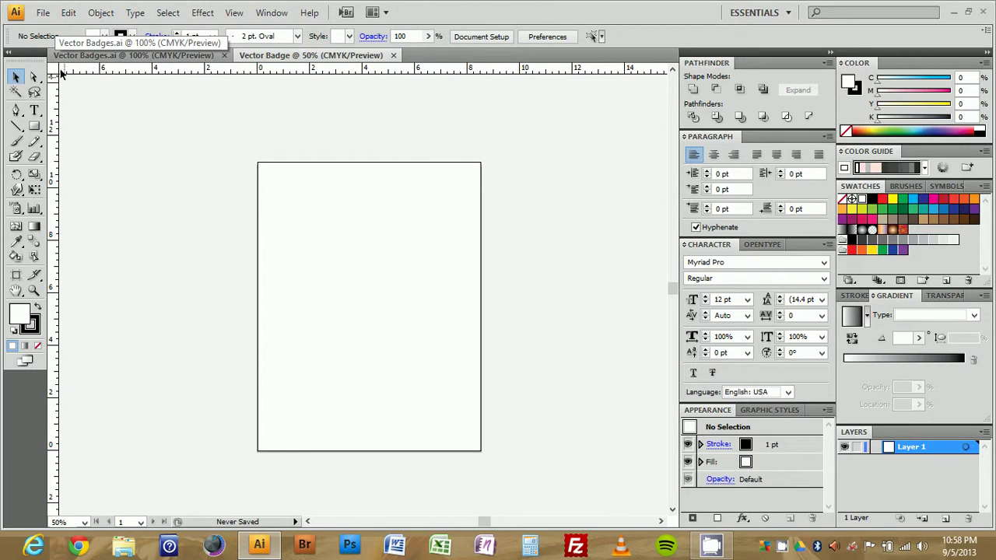
{"action": "right_click", "coordinate": [53, 77]}
{"action": "left_click", "coordinate": [81, 105]}
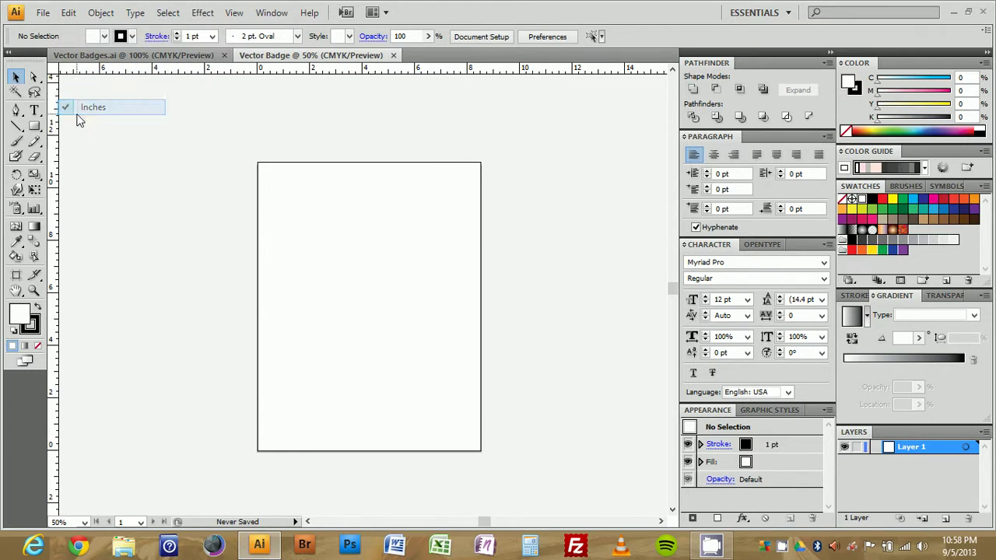
Drag vertical and horizontal guides to cross at the artboard centre, then view at 100%.
{"action": "left_click_drag", "start_coordinate": [54, 160], "coordinate": [378, 152]}
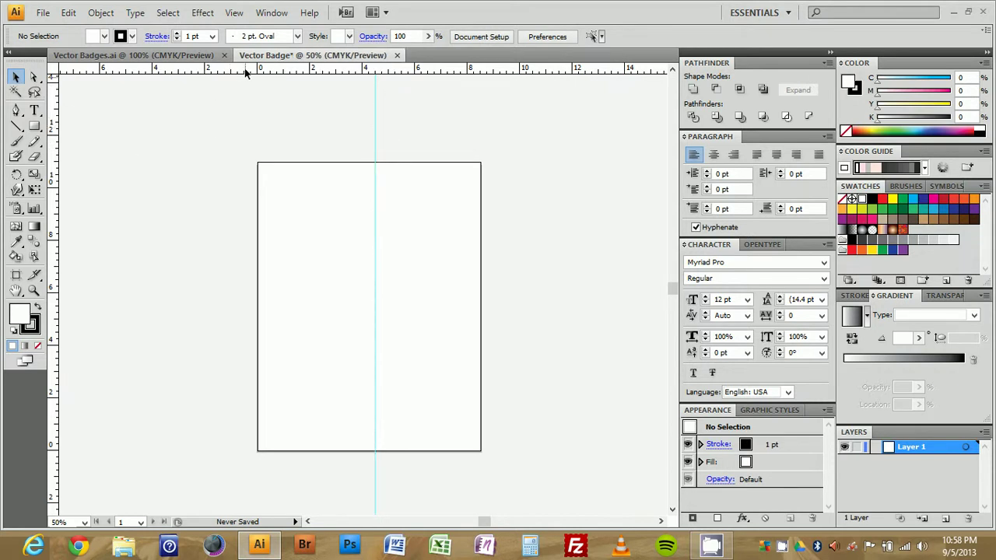
{"action": "left_click_drag", "start_coordinate": [245, 72], "coordinate": [293, 304]}
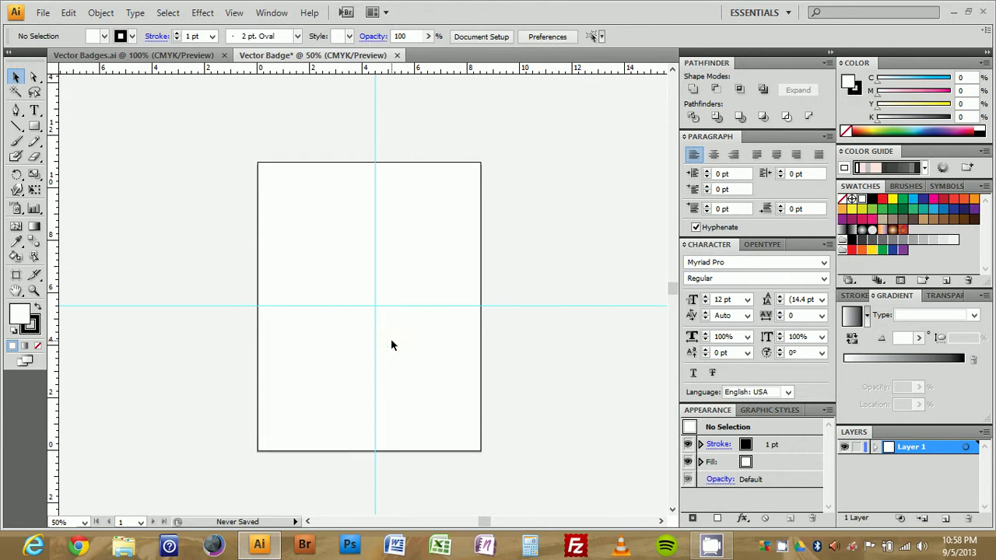
{"action": "key", "text": "ctrl+semicolon"}
{"action": "key", "text": "ctrl+1"}
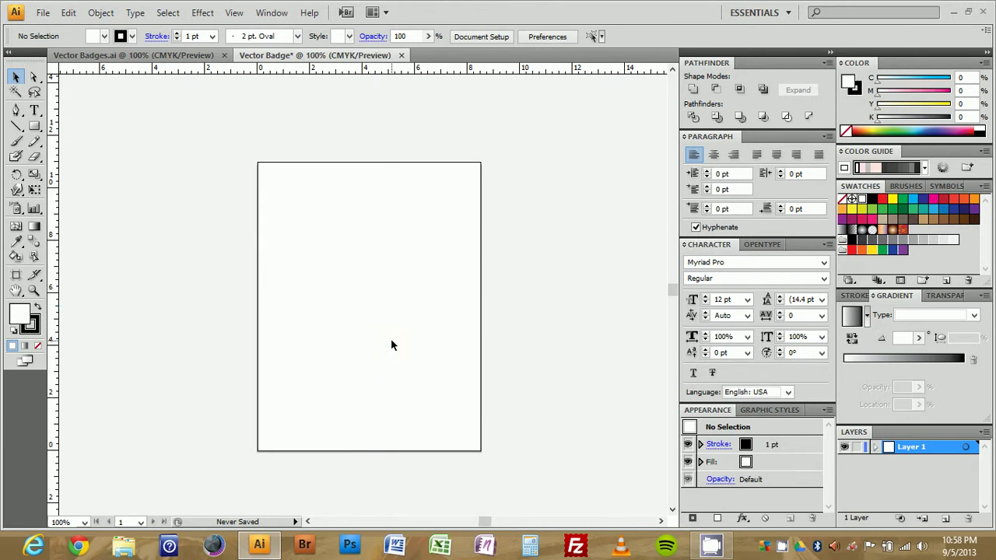
{"action": "key", "text": "ctrl+semicolon"}
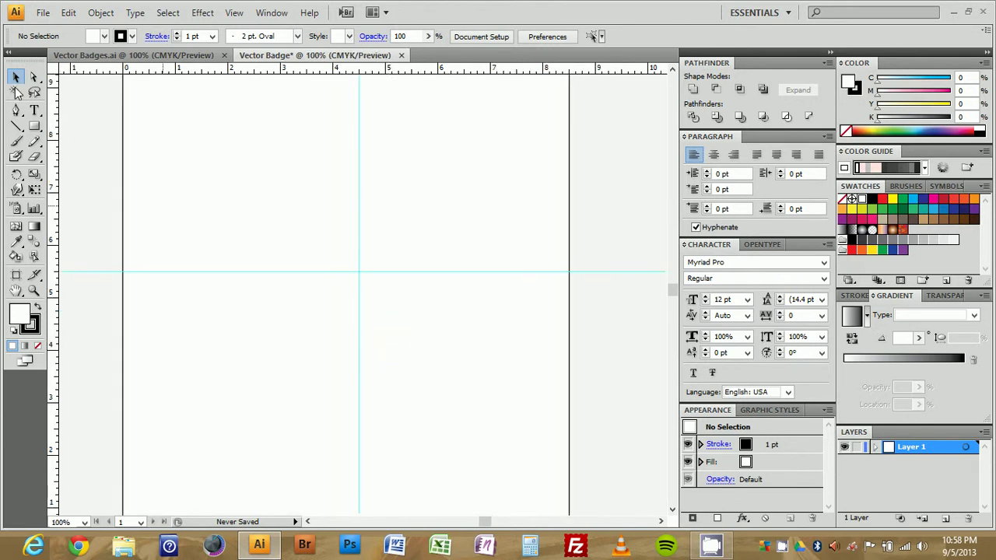
Paste the yellow badge and move it to the artboard's upper-left corner.
{"action": "key", "text": "ctrl+v"}
{"action": "left_click_drag", "start_coordinate": [316, 243], "coordinate": [160, 107]}
{"action": "left_click", "coordinate": [275, 303]}
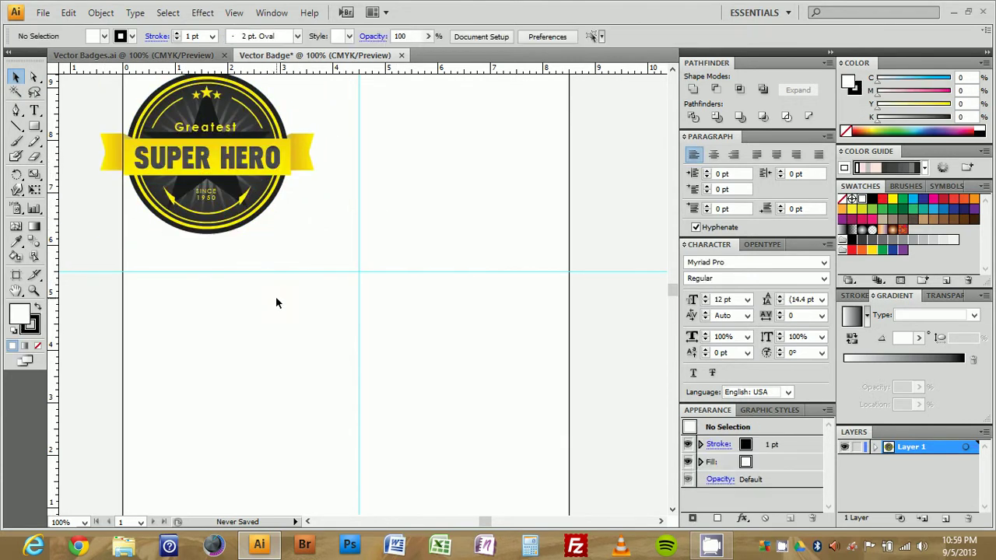
Group all the badge parts and nudge the group further up-left.
{"action": "left_click", "coordinate": [232, 161]}
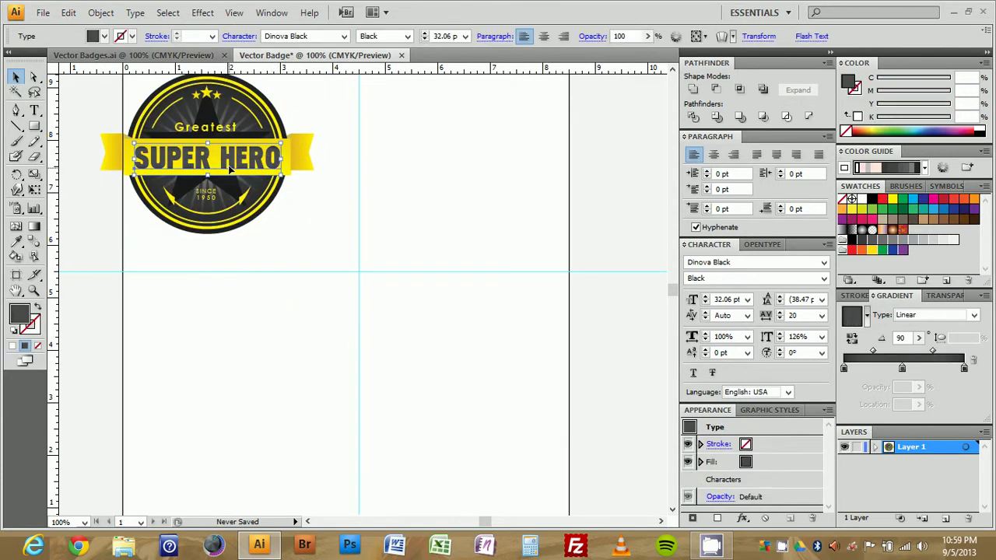
{"action": "left_click_drag", "start_coordinate": [120, 271], "coordinate": [247, 133]}
{"action": "right_click", "coordinate": [248, 134]}
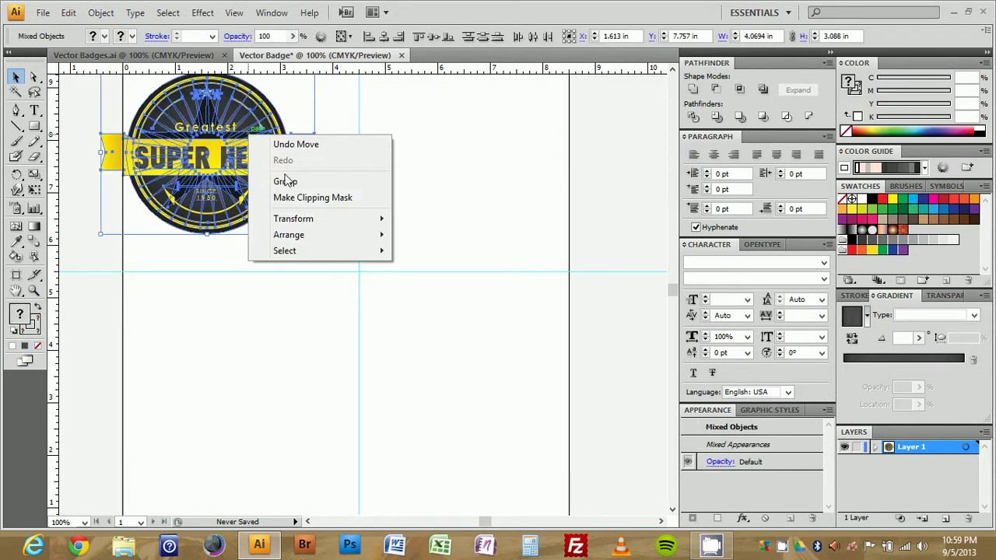
{"action": "left_click", "coordinate": [284, 181]}
{"action": "left_click_drag", "start_coordinate": [280, 181], "coordinate": [233, 166]}
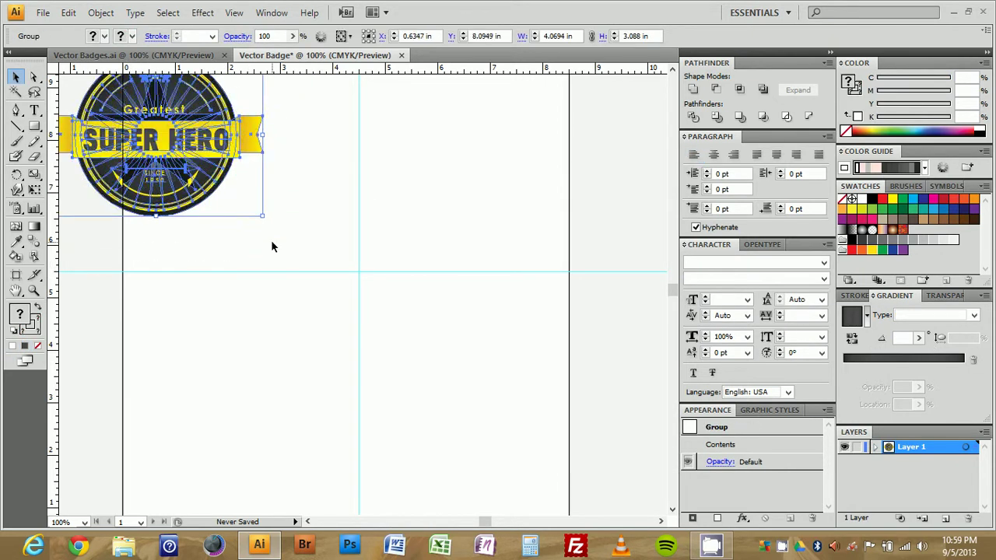
{"action": "left_click", "coordinate": [271, 240]}
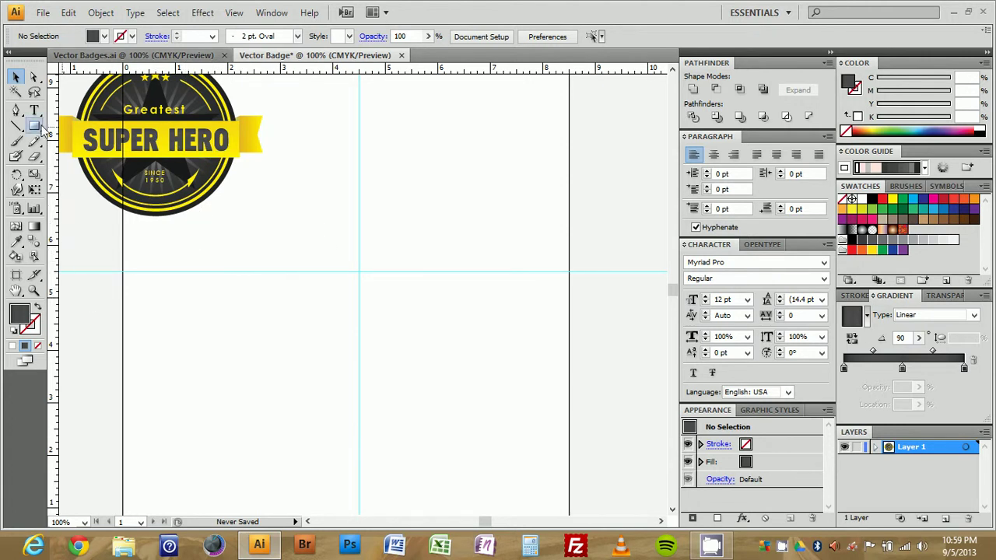
{"action": "key", "text": "l"}
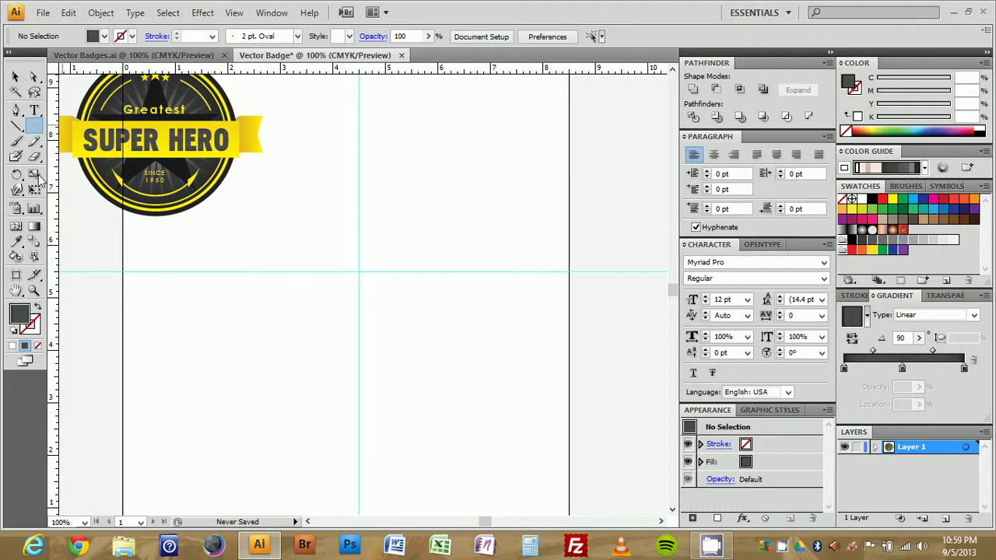
Draw a circle centred on the guide crossing and fill it with 90% black.
{"action": "key", "text": "m"}
{"action": "key", "text": "l"}
{"action": "mouse_move", "coordinate": [359, 270]}
{"action": "left_mouse_down"}
{"action": "mouse_move", "coordinate": [409, 195]}
{"action": "mouse_move", "coordinate": [431, 192]}
{"action": "mouse_move", "coordinate": [389, 240]}
{"action": "mouse_move", "coordinate": [442, 178]}
{"action": "mouse_move", "coordinate": [418, 195]}
{"action": "mouse_move", "coordinate": [417, 207]}
{"action": "mouse_move", "coordinate": [441, 184]}
{"action": "left_mouse_up"}
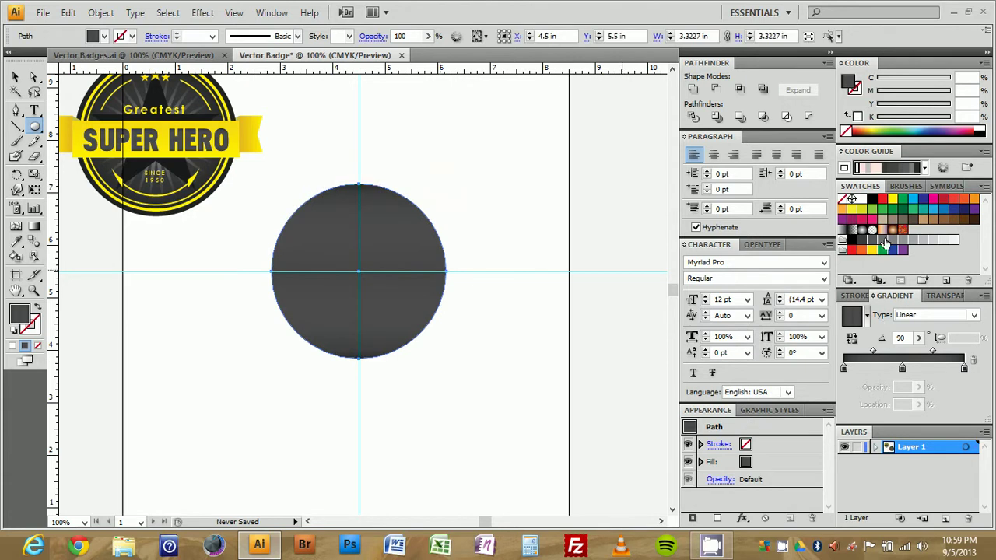
{"action": "left_click", "coordinate": [861, 241]}
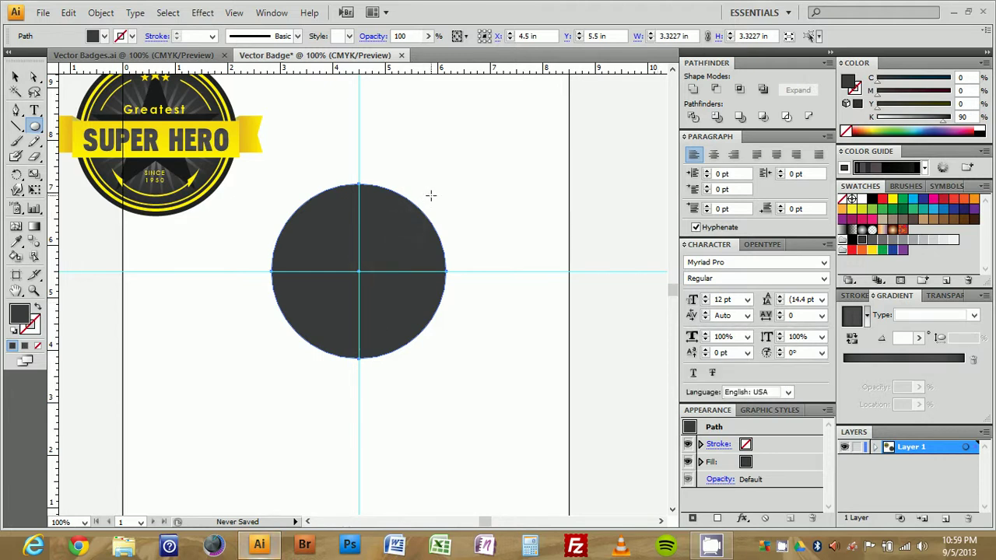
Paste a copy in front and shrink it to about 2.99 in wide.
{"action": "key", "text": "v"}
{"action": "left_click_drag", "start_coordinate": [445, 184], "coordinate": [437, 190]}
{"action": "key", "text": "ctrl+z"}
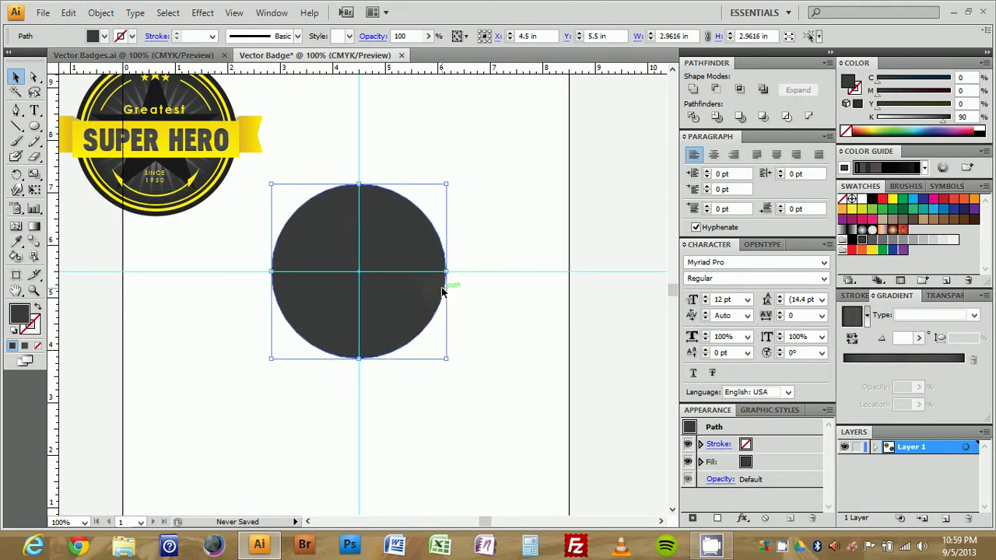
{"action": "key", "text": "ctrl+shift+z"}
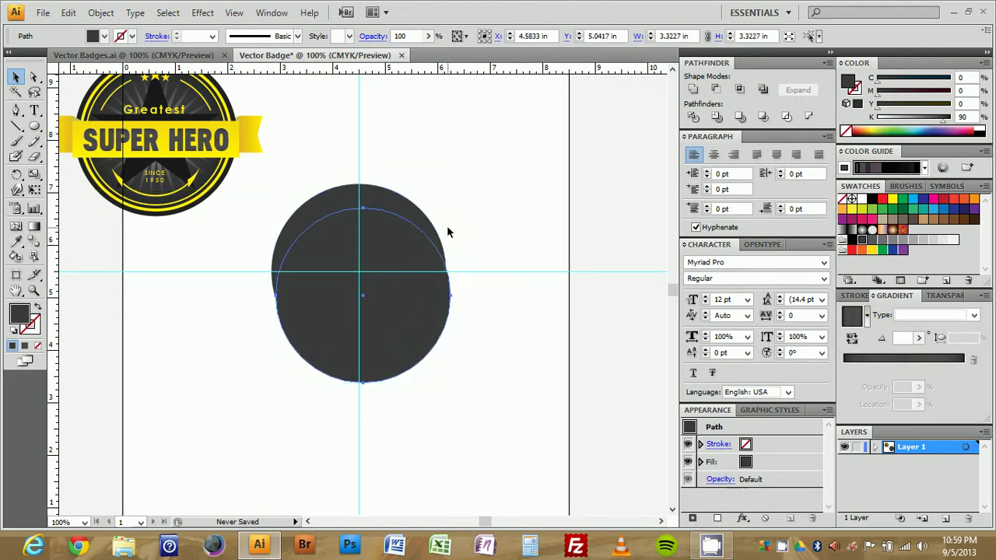
{"action": "key", "text": "ctrl+z"}
{"action": "left_click_drag", "start_coordinate": [446, 186], "coordinate": [439, 184]}
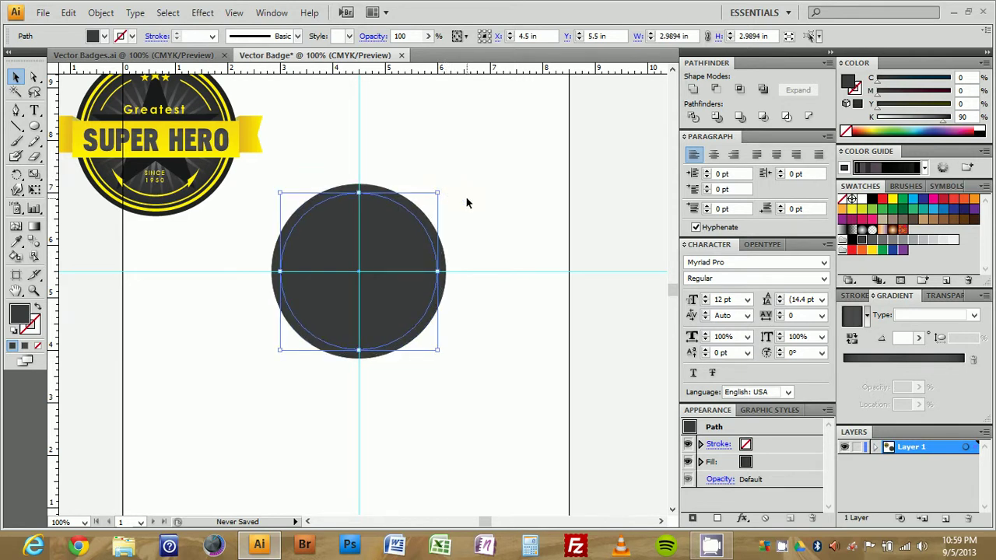
Turn the circle copy into an unfilled yellow ring with a 5 pt stroke.
{"action": "key", "text": "shift+x"}
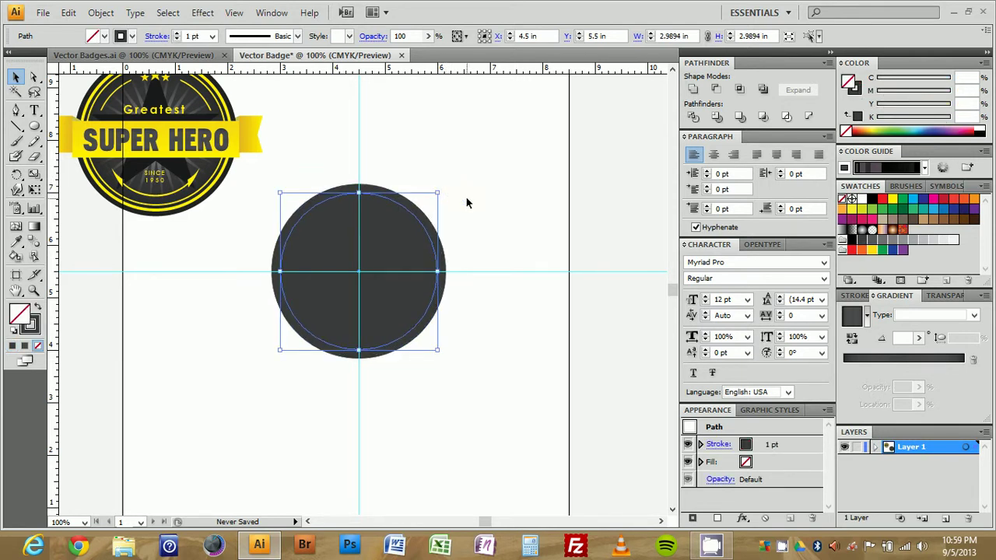
{"action": "key", "text": "x"}
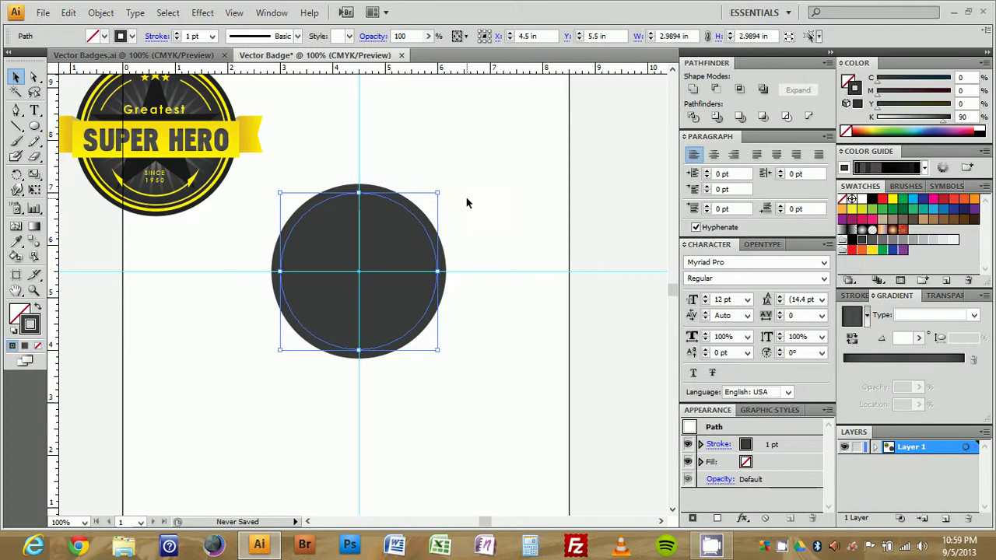
{"action": "left_click", "coordinate": [893, 201]}
{"action": "left_click", "coordinate": [862, 297]}
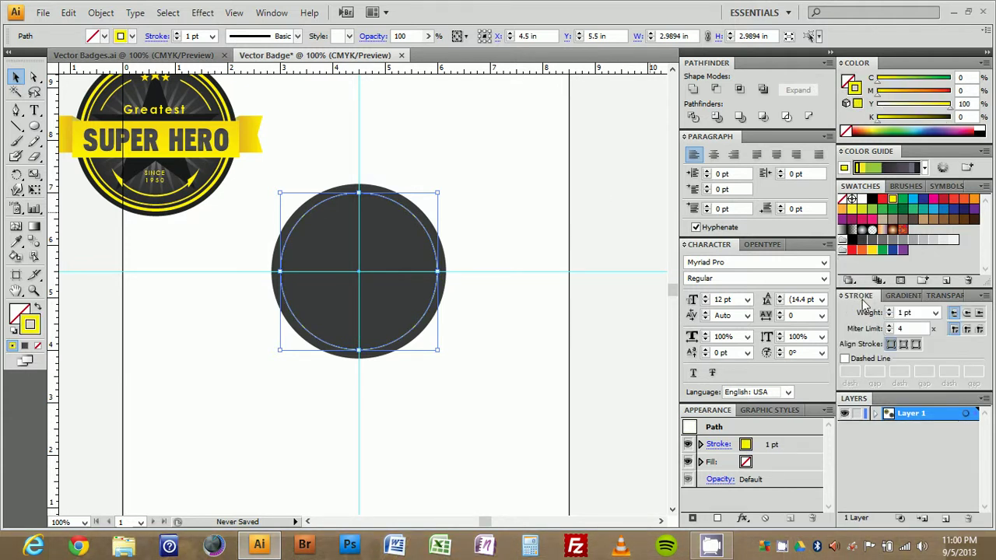
{"action": "left_click", "coordinate": [889, 309]}
{"action": "left_click", "coordinate": [889, 309]}
{"action": "left_click", "coordinate": [889, 309]}
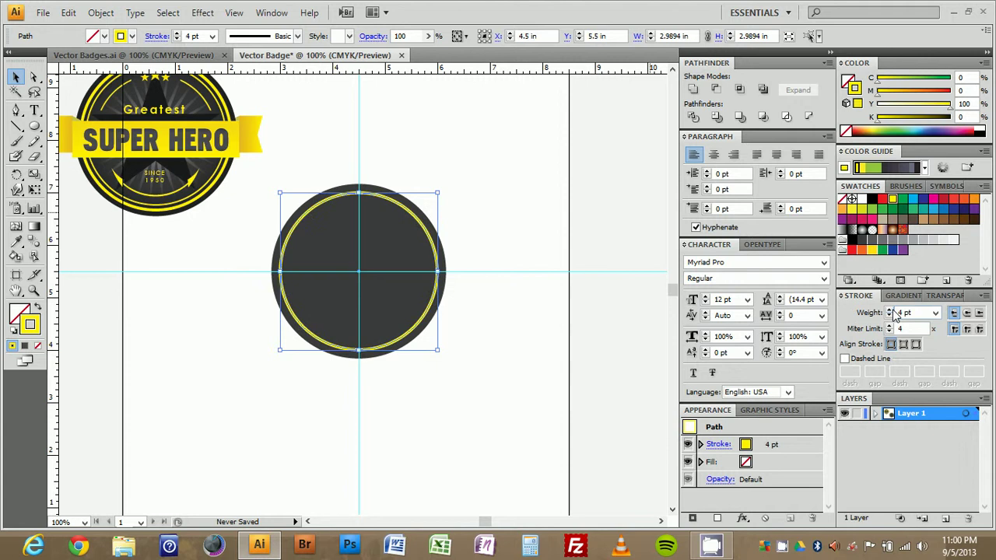
{"action": "left_click", "coordinate": [888, 308]}
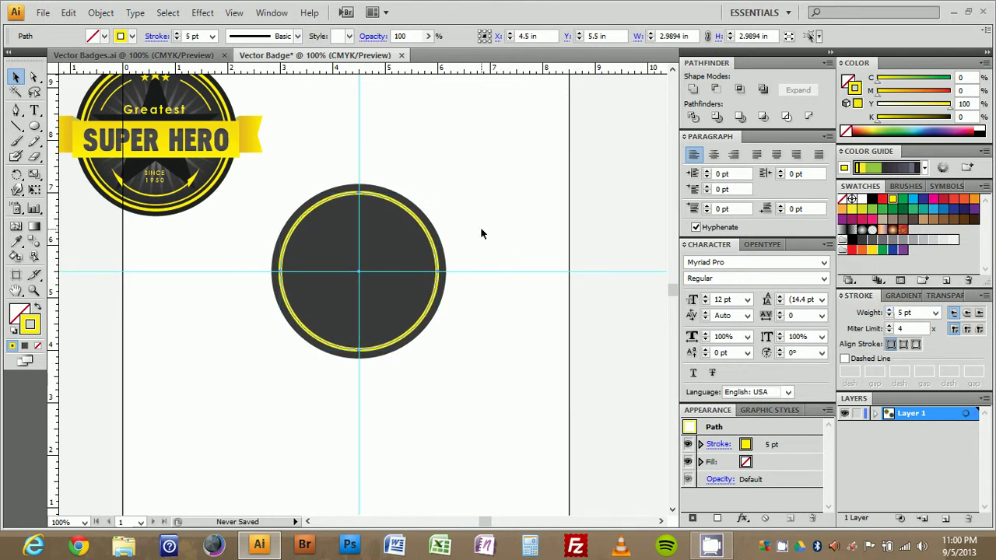
{"action": "key", "text": "ctrl+h"}
Scale the ring copy inward and set its stroke weight to 1.75 pt.
{"action": "left_click_drag", "start_coordinate": [435, 192], "coordinate": [429, 198]}
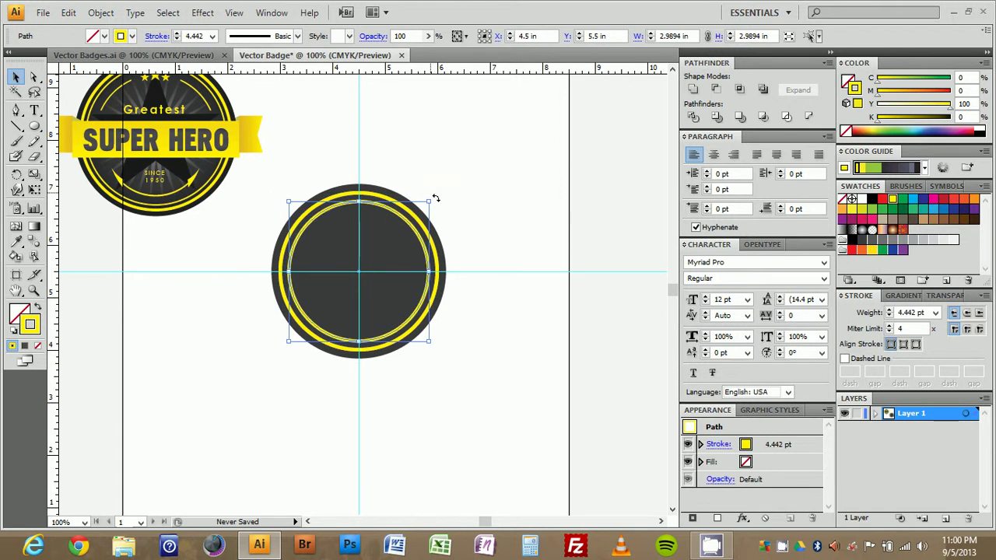
{"action": "left_click", "coordinate": [888, 315]}
{"action": "left_click", "coordinate": [889, 309]}
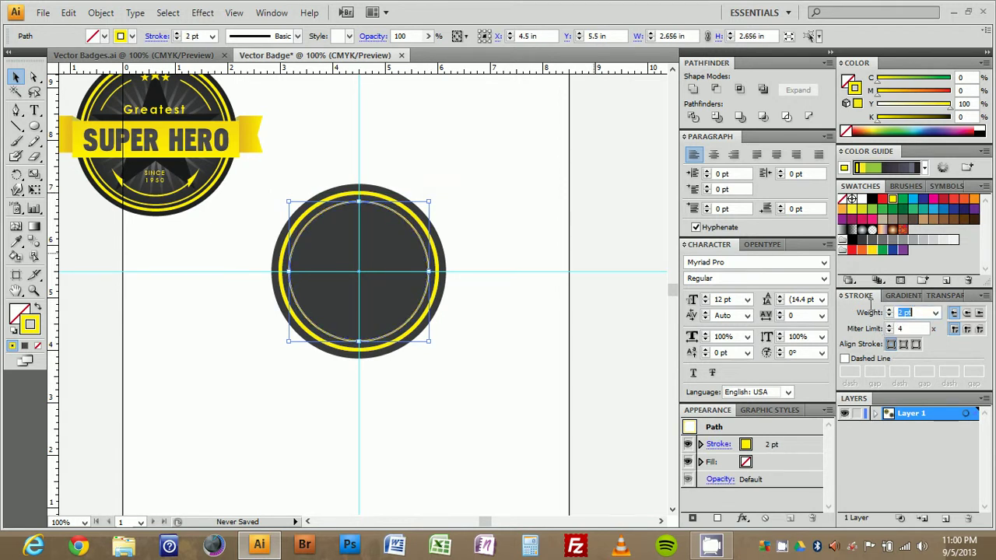
{"action": "type", "text": "1.75"}
{"action": "key", "text": "Return"}
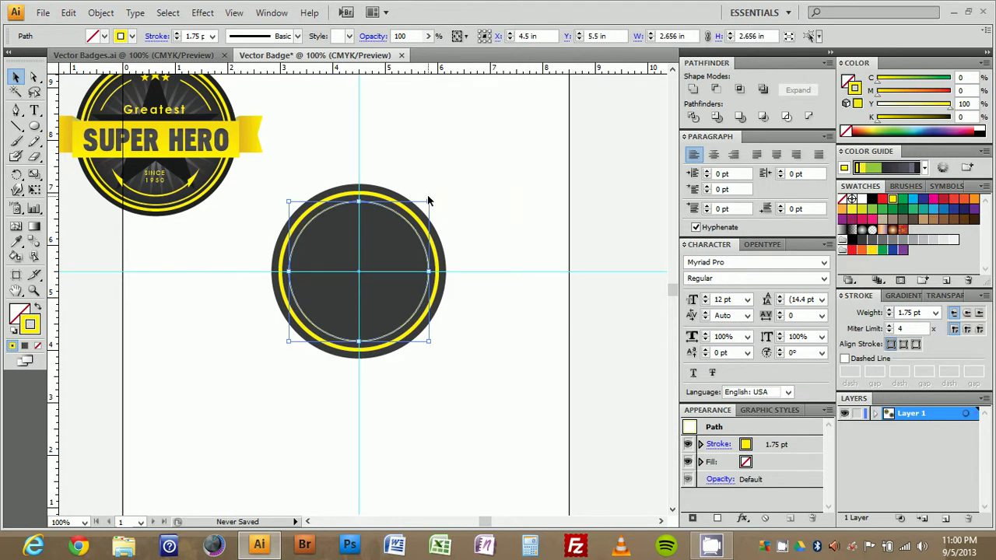
Fine-tune the inner ring to about 2.784 in wide, then deselect.
{"action": "mouse_move", "coordinate": [428, 200]}
{"action": "left_mouse_down"}
{"action": "mouse_move", "coordinate": [436, 194]}
{"action": "mouse_move", "coordinate": [429, 202]}
{"action": "left_mouse_up"}
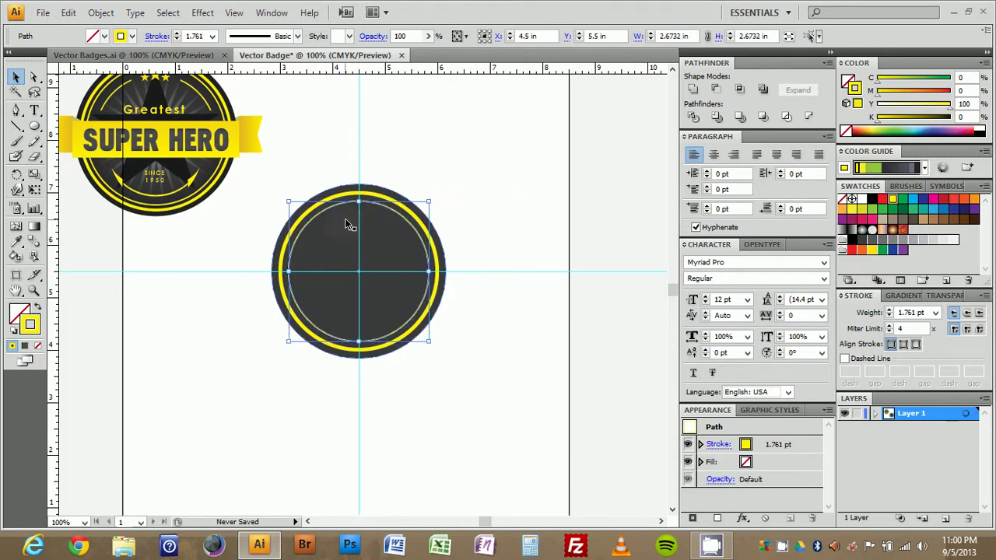
{"action": "key", "text": "ctrl+="}
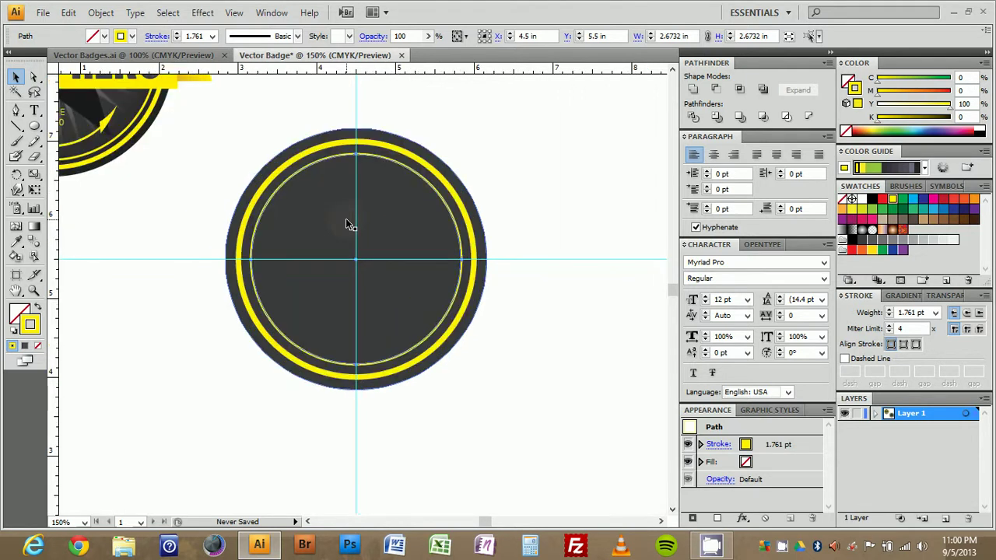
{"action": "mouse_move", "coordinate": [466, 151]}
{"action": "left_mouse_down"}
{"action": "mouse_move", "coordinate": [560, 195]}
{"action": "mouse_move", "coordinate": [545, 211]}
{"action": "left_mouse_up"}
{"action": "left_click", "coordinate": [511, 166]}
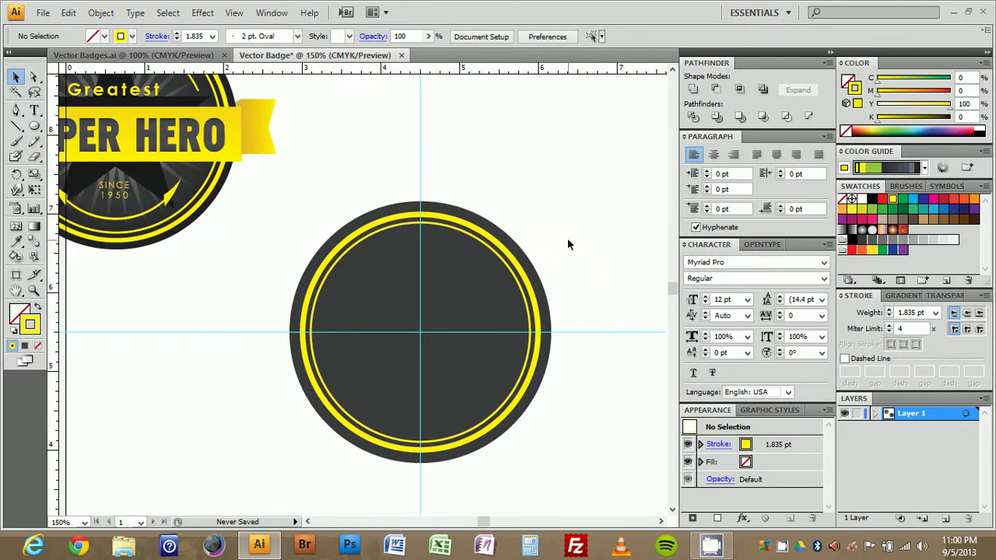
{"action": "left_click_drag", "start_coordinate": [545, 231], "coordinate": [577, 244]}
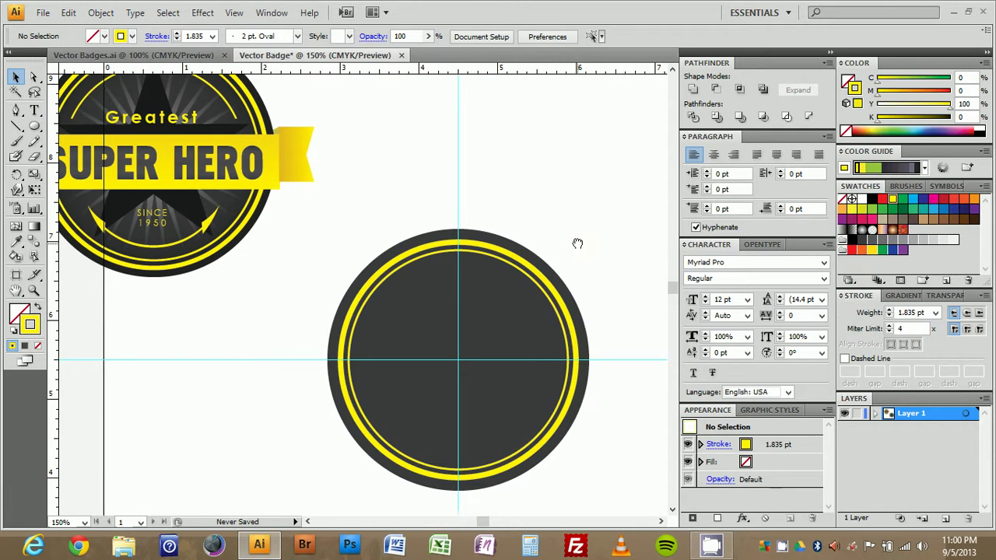
Turn on Snap to Point and discard the first star attempt.
{"action": "left_click", "coordinate": [34, 128]}
{"action": "left_click_drag", "start_coordinate": [34, 134], "coordinate": [81, 189]}
{"action": "left_click_drag", "start_coordinate": [463, 360], "coordinate": [457, 249]}
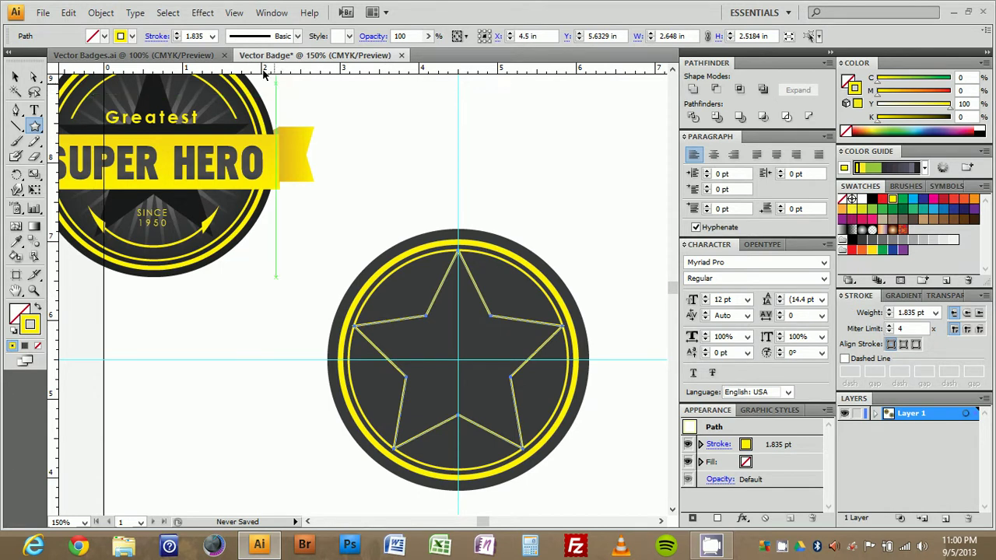
{"action": "scroll", "coordinate": [236, 22], "scroll_direction": "up", "scroll_amount": 1}
{"action": "left_click", "coordinate": [235, 20]}
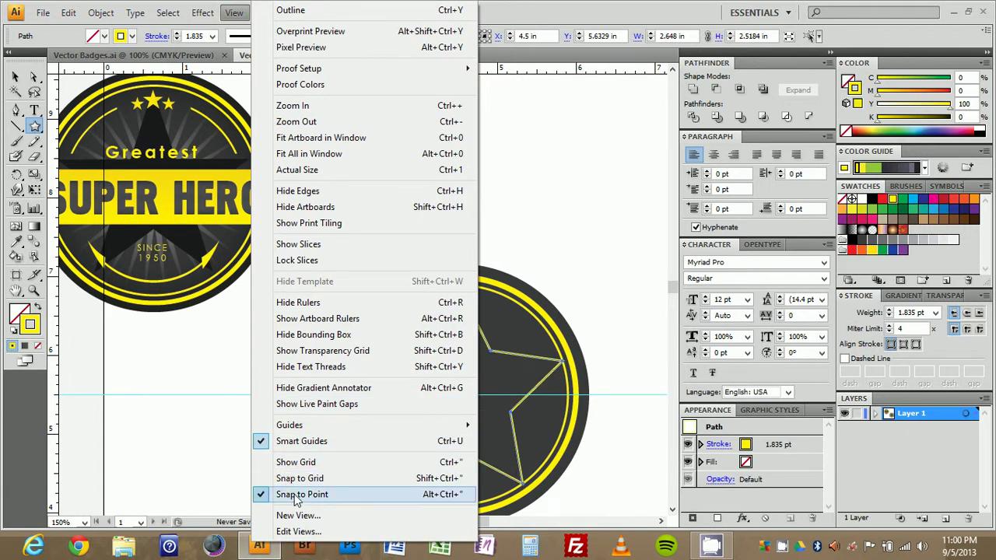
{"action": "left_click", "coordinate": [595, 269]}
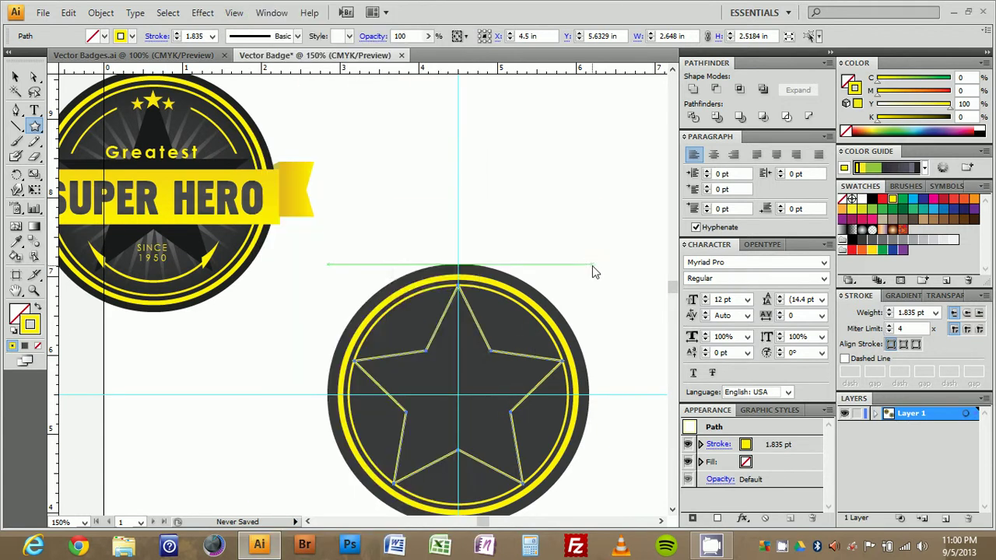
{"action": "left_click", "coordinate": [560, 283]}
{"action": "left_click", "coordinate": [561, 265]}
{"action": "key", "text": "ctrl+z"}
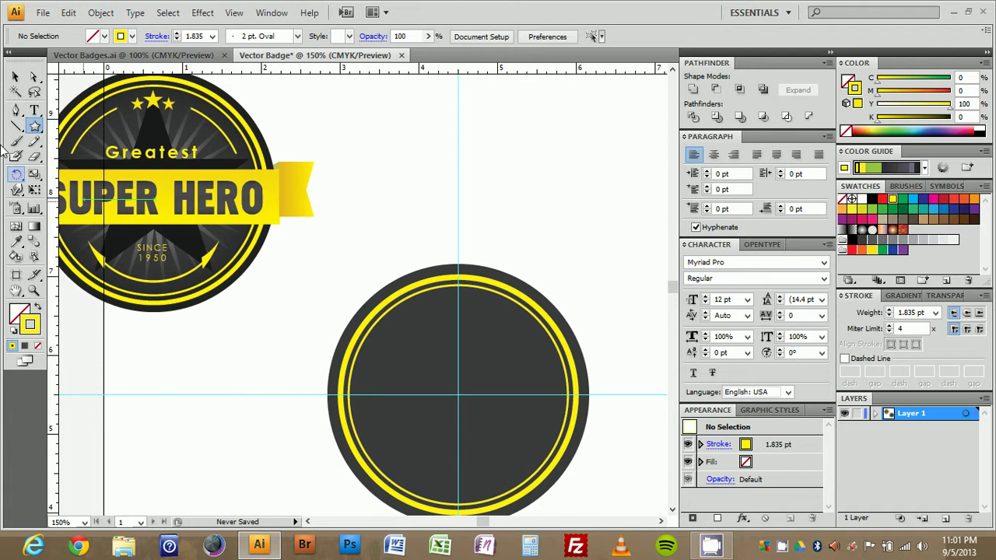
Draw a five-point star from the circle's centre, top point touching the inner ring.
{"action": "left_click_drag", "start_coordinate": [35, 125], "coordinate": [78, 189]}
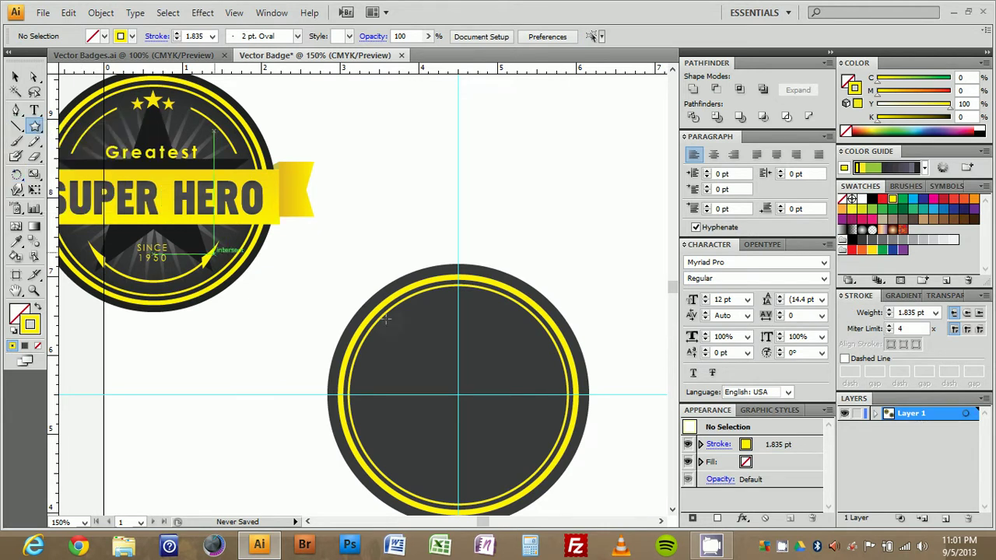
{"action": "left_click_drag", "start_coordinate": [459, 396], "coordinate": [473, 327]}
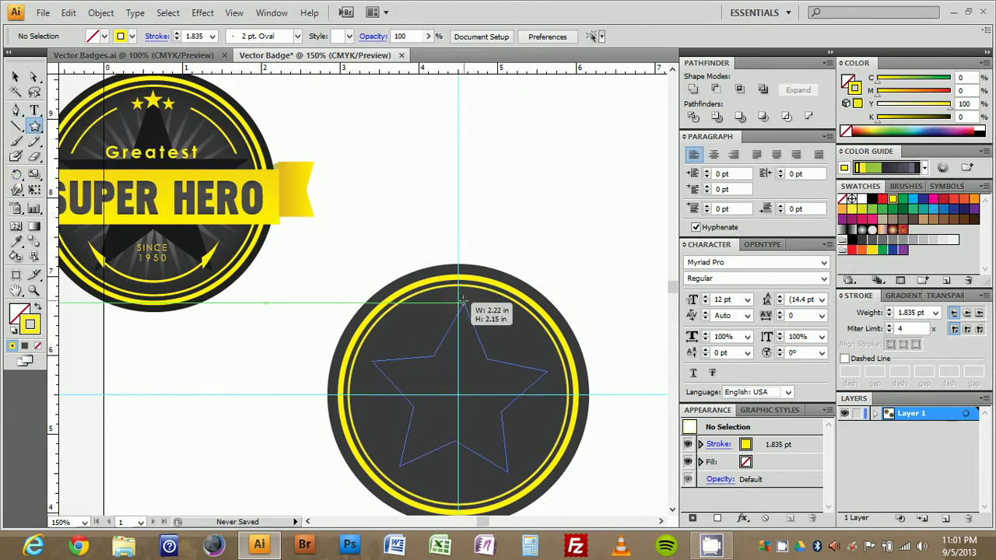
{"action": "left_click_drag", "start_coordinate": [462, 300], "coordinate": [458, 286]}
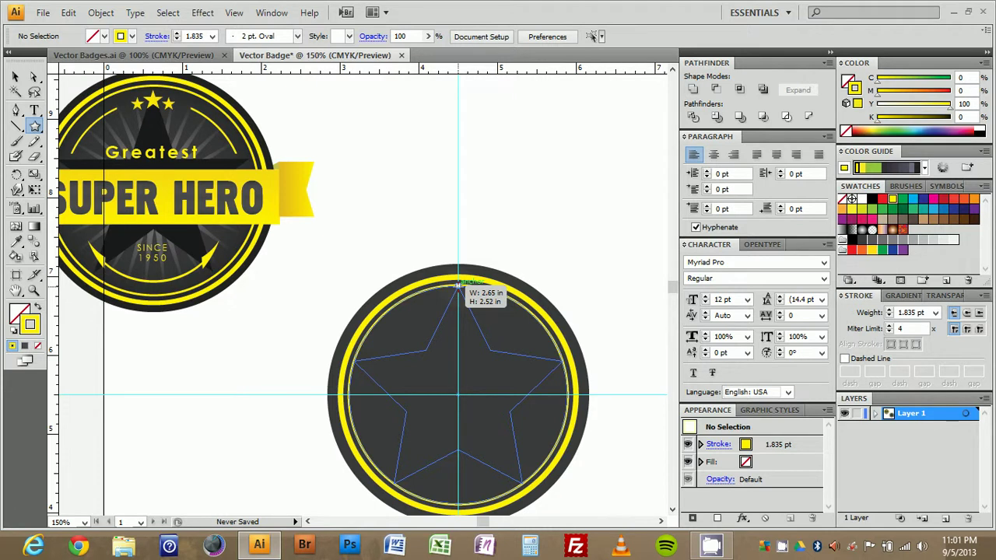
{"action": "key", "text": "alt"}
{"action": "mouse_move", "coordinate": [457, 286]}
{"action": "left_mouse_down"}
{"action": "mouse_move", "coordinate": [462, 303]}
{"action": "mouse_move", "coordinate": [466, 203]}
{"action": "mouse_move", "coordinate": [451, 183]}
{"action": "mouse_move", "coordinate": [440, 247]}
{"action": "mouse_move", "coordinate": [448, 369]}
{"action": "mouse_move", "coordinate": [445, 256]}
{"action": "mouse_move", "coordinate": [509, 401]}
{"action": "mouse_move", "coordinate": [555, 224]}
{"action": "mouse_move", "coordinate": [445, 305]}
{"action": "mouse_move", "coordinate": [400, 288]}
{"action": "mouse_move", "coordinate": [451, 280]}
{"action": "mouse_move", "coordinate": [464, 316]}
{"action": "mouse_move", "coordinate": [456, 347]}
{"action": "mouse_move", "coordinate": [458, 285]}
{"action": "mouse_move", "coordinate": [458, 297]}
{"action": "left_mouse_up"}
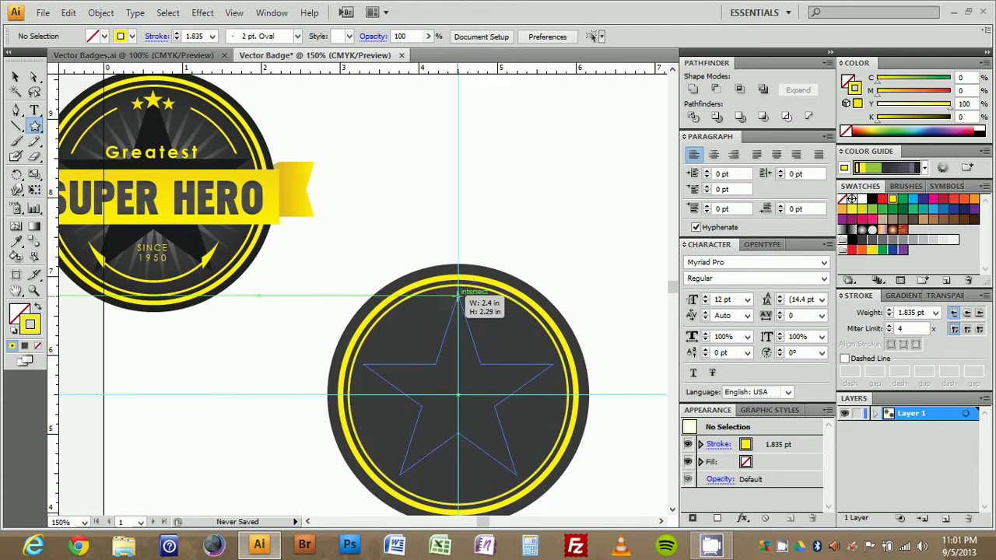
Give the star a near-black HSB fill with no outline.
{"action": "left_click_drag", "start_coordinate": [457, 296], "coordinate": [458, 296]}
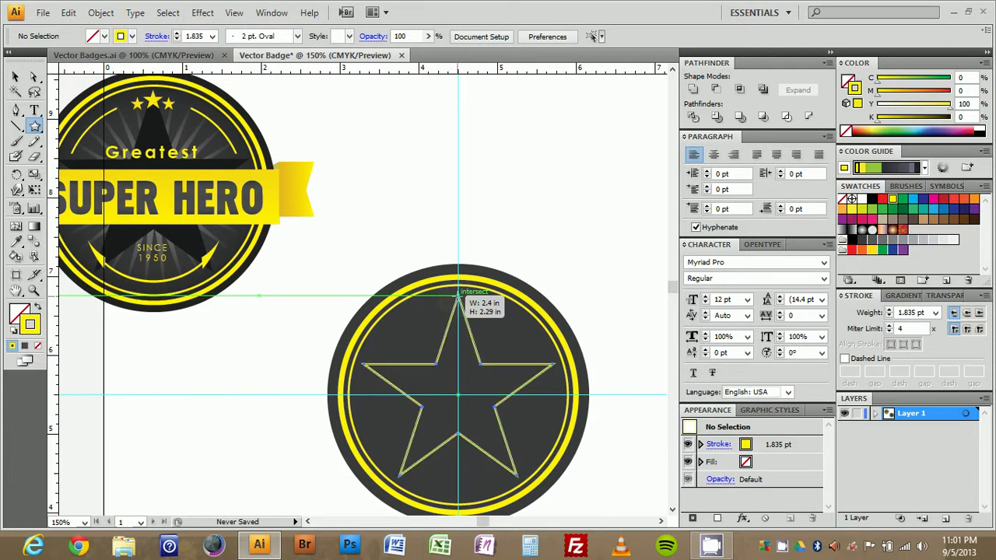
{"action": "key", "text": "shift+x"}
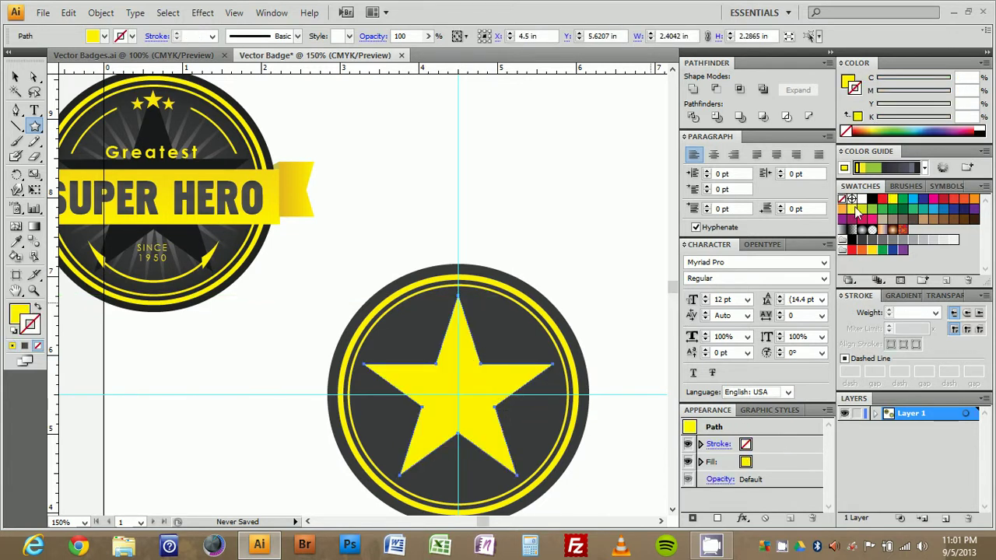
{"action": "left_click", "coordinate": [852, 240]}
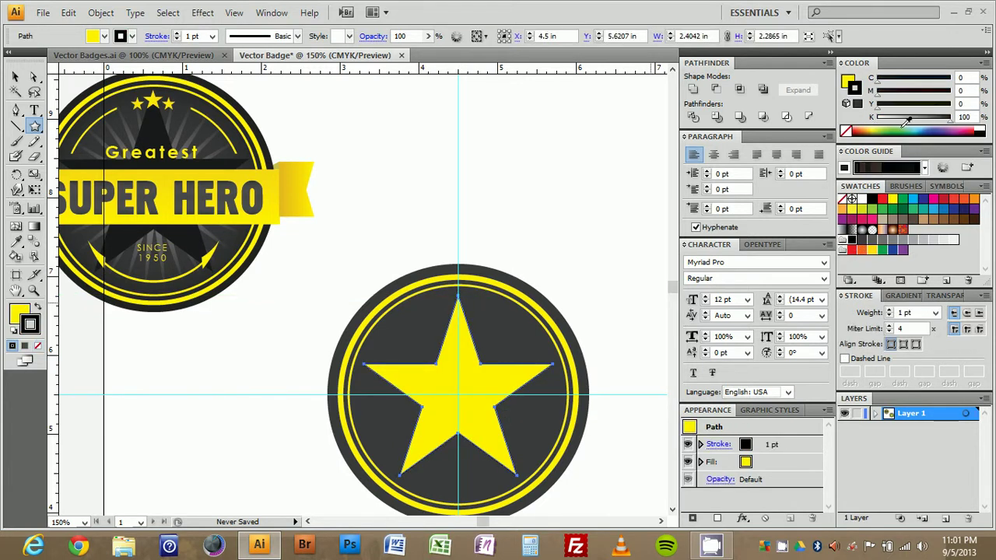
{"action": "left_click_drag", "start_coordinate": [951, 128], "coordinate": [943, 130]}
{"action": "key", "text": "shift+x"}
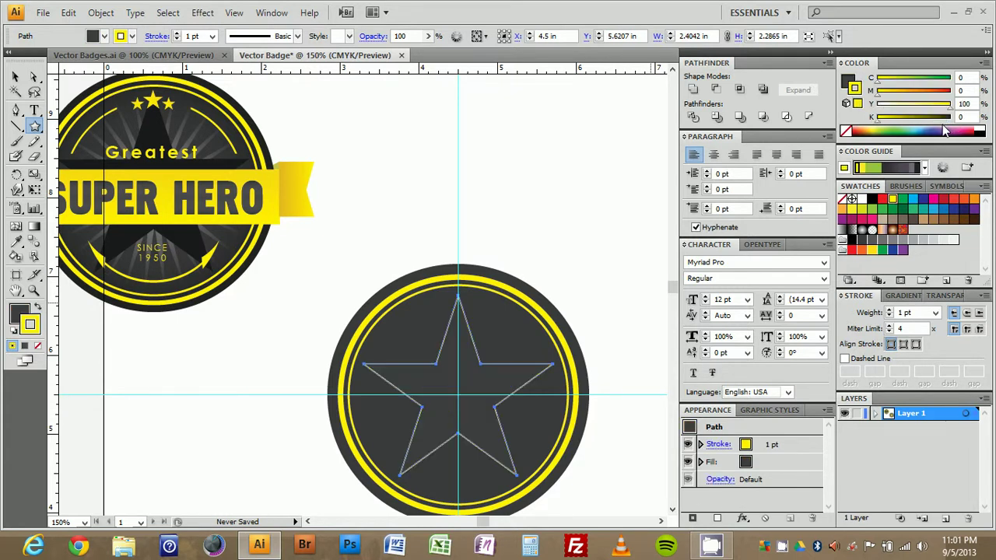
{"action": "key", "text": "slash"}
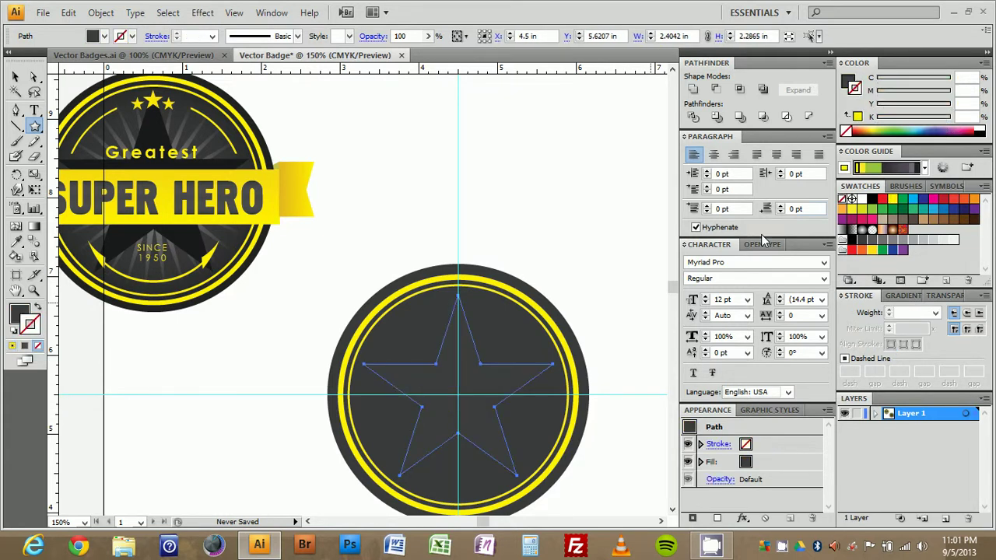
{"action": "left_click", "coordinate": [845, 77]}
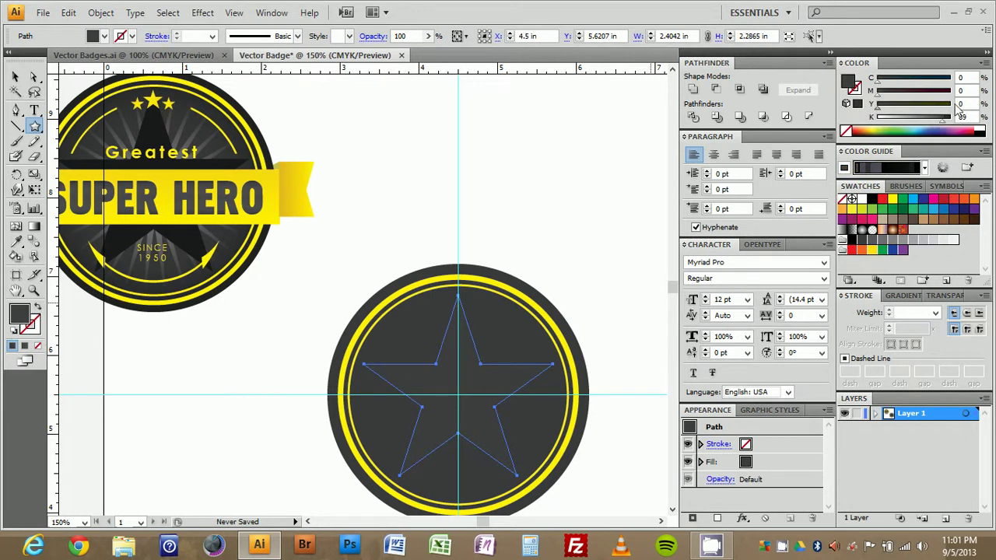
{"action": "left_click", "coordinate": [984, 62]}
{"action": "left_click", "coordinate": [911, 118]}
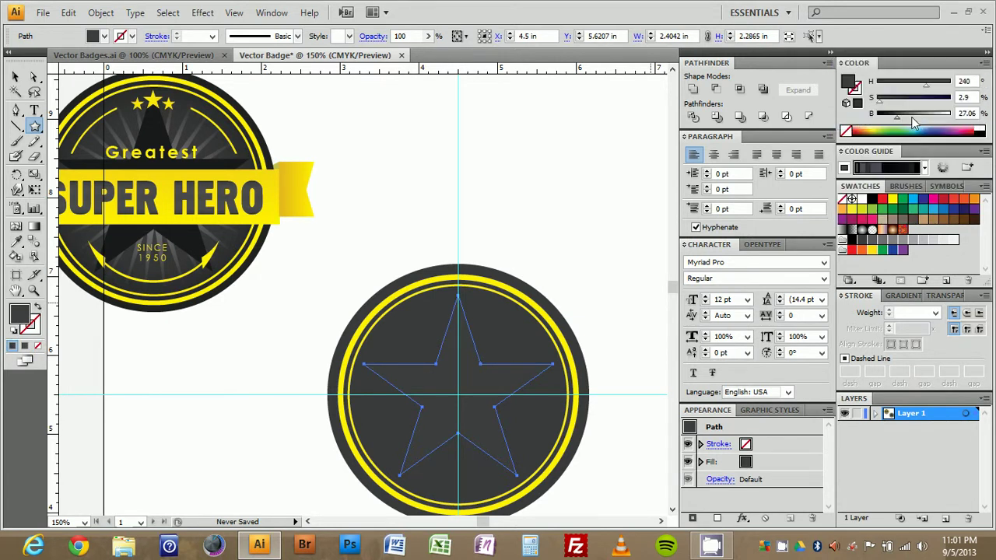
{"action": "mouse_move", "coordinate": [887, 100]}
{"action": "left_mouse_down"}
{"action": "mouse_move", "coordinate": [876, 100]}
{"action": "mouse_move", "coordinate": [892, 115]}
{"action": "mouse_move", "coordinate": [885, 118]}
{"action": "left_mouse_up"}
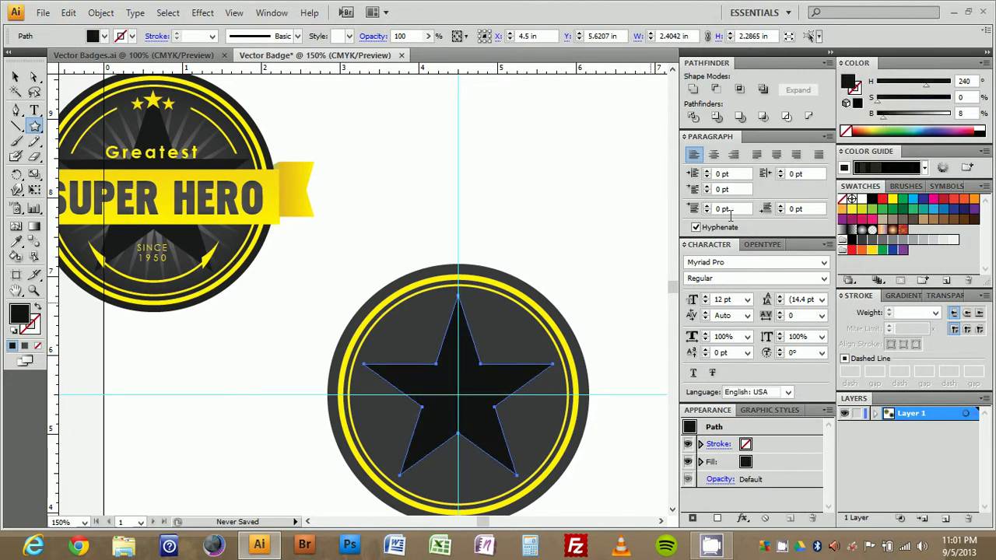
Adjust the outer dark circle's gray to about 20% brightness.
{"action": "key", "text": "v"}
{"action": "left_click", "coordinate": [574, 302]}
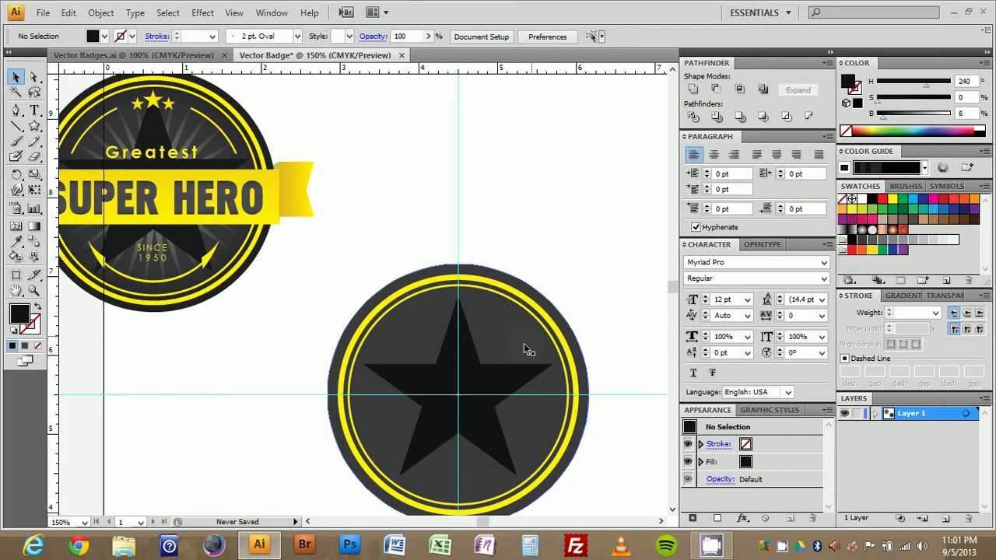
{"action": "left_click", "coordinate": [524, 349]}
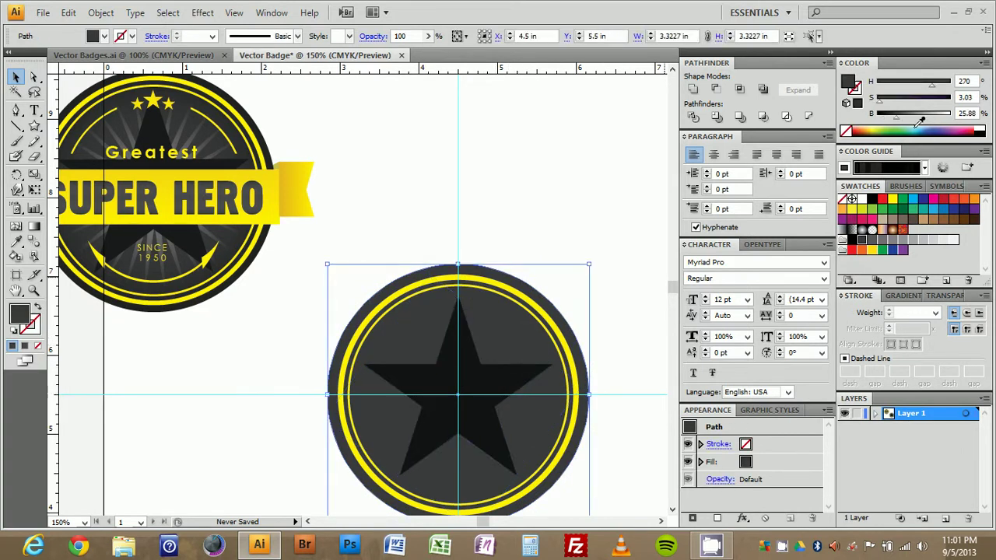
{"action": "left_click_drag", "start_coordinate": [899, 118], "coordinate": [894, 115]}
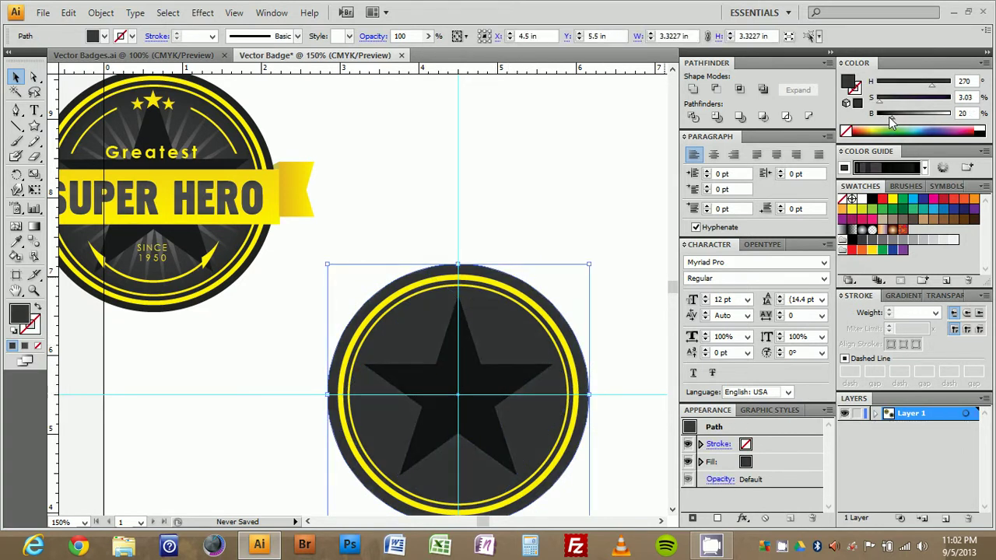
{"action": "left_click", "coordinate": [527, 182]}
{"action": "scroll", "coordinate": [522, 249], "scroll_direction": "down", "scroll_amount": 1}
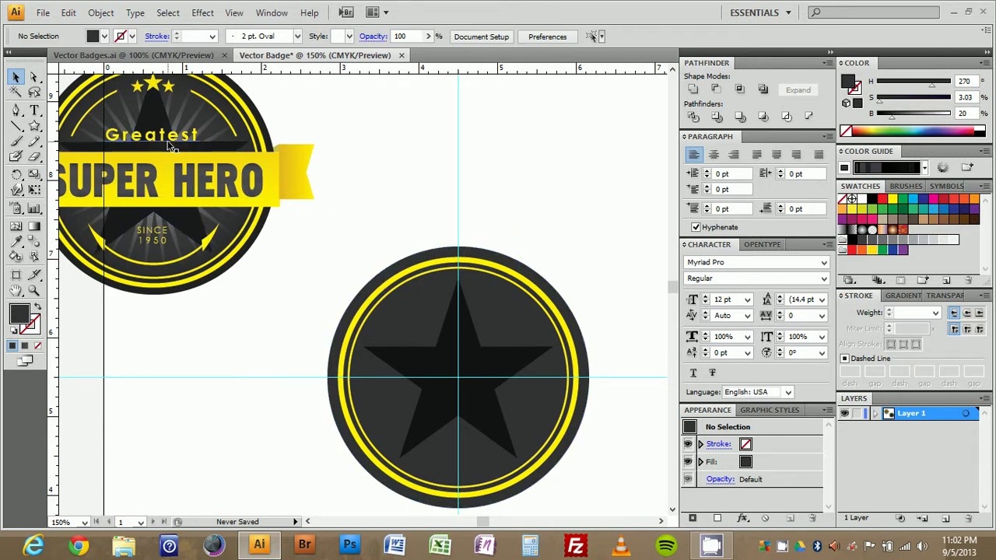
Add 12 pt Myriad Pro lines 'Greatest' and 'SUPER HERO' above the circle, centred.
{"action": "left_click", "coordinate": [34, 110]}
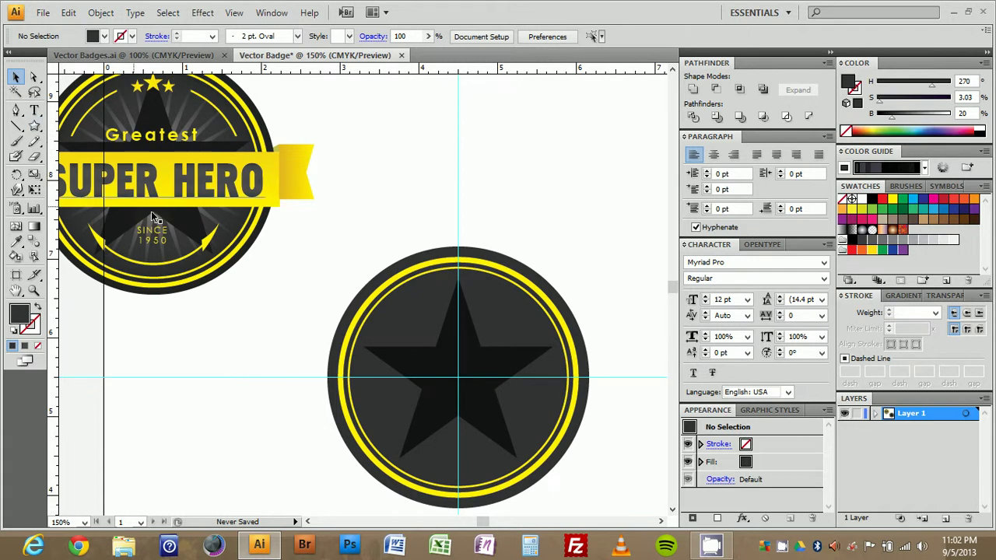
{"action": "left_click", "coordinate": [420, 238]}
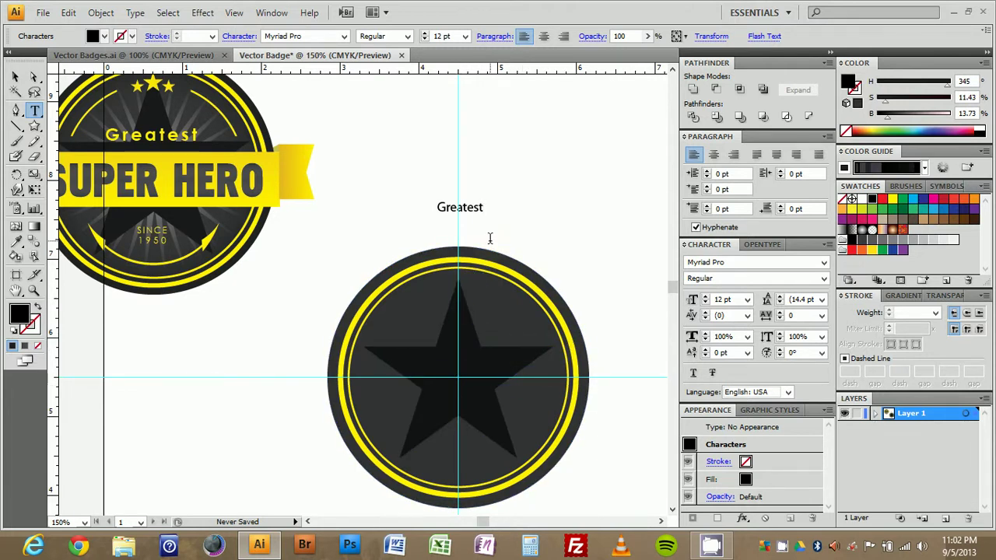
{"action": "key", "text": "Escape"}
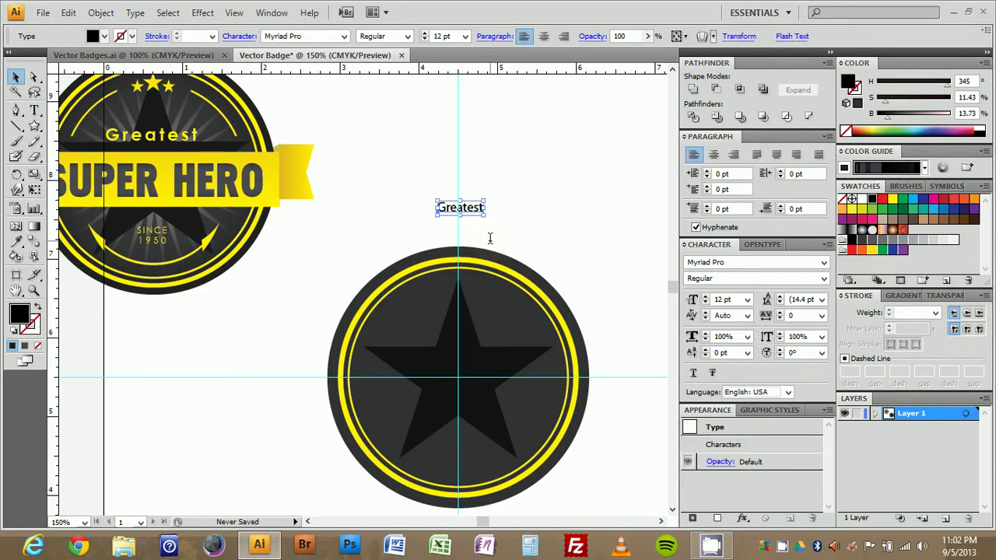
{"action": "key", "text": "t"}
{"action": "left_click", "coordinate": [459, 212]}
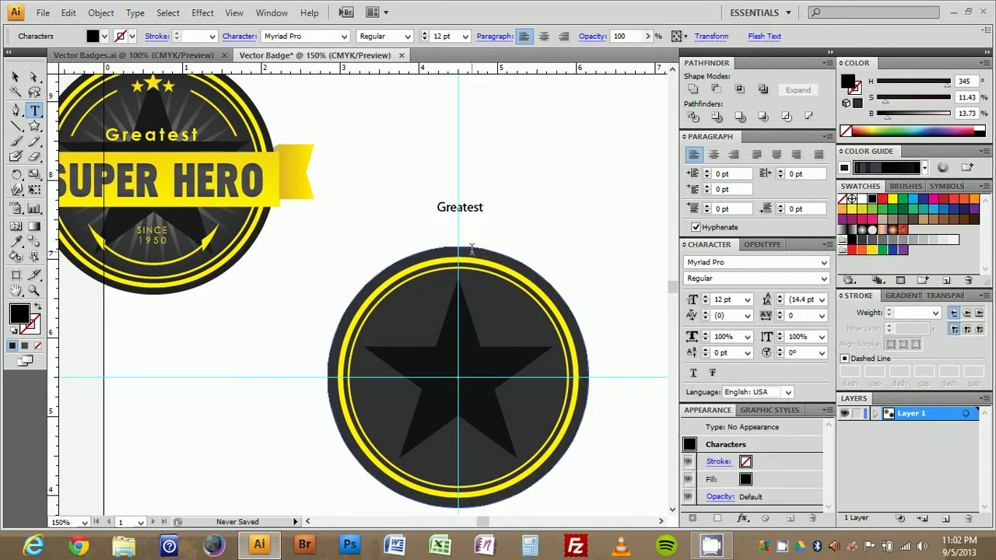
{"action": "type", "text": "SUPER HERE"}
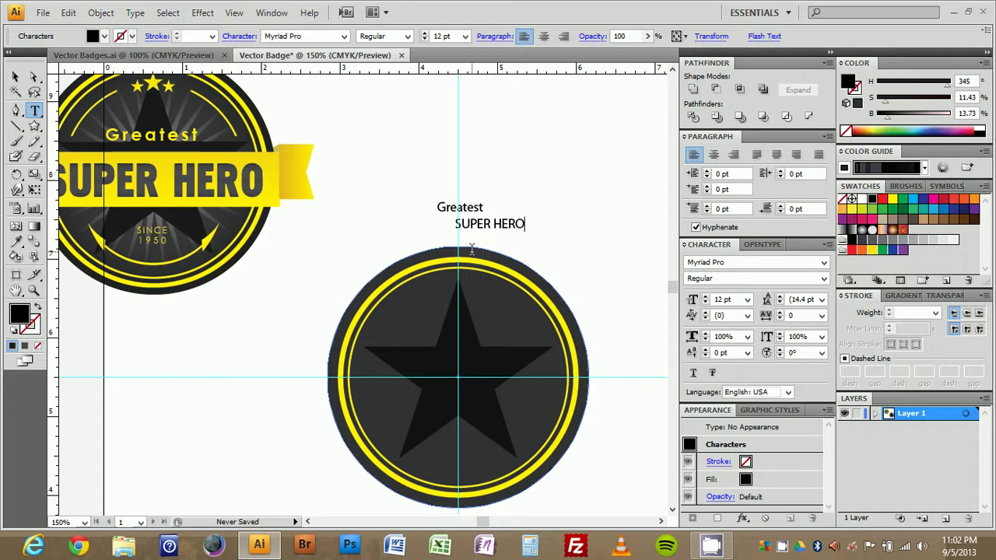
{"action": "key", "text": "Escape"}
{"action": "left_click_drag", "start_coordinate": [509, 228], "coordinate": [493, 222]}
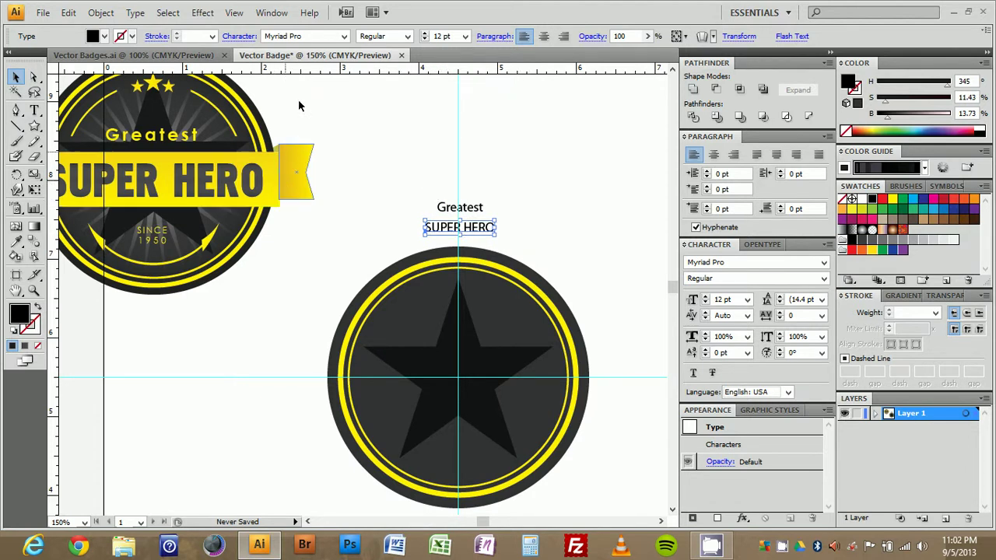
Set SUPER HERO in Dinova Black with 125% vertical scale and tracking 20.
{"action": "left_click", "coordinate": [320, 36]}
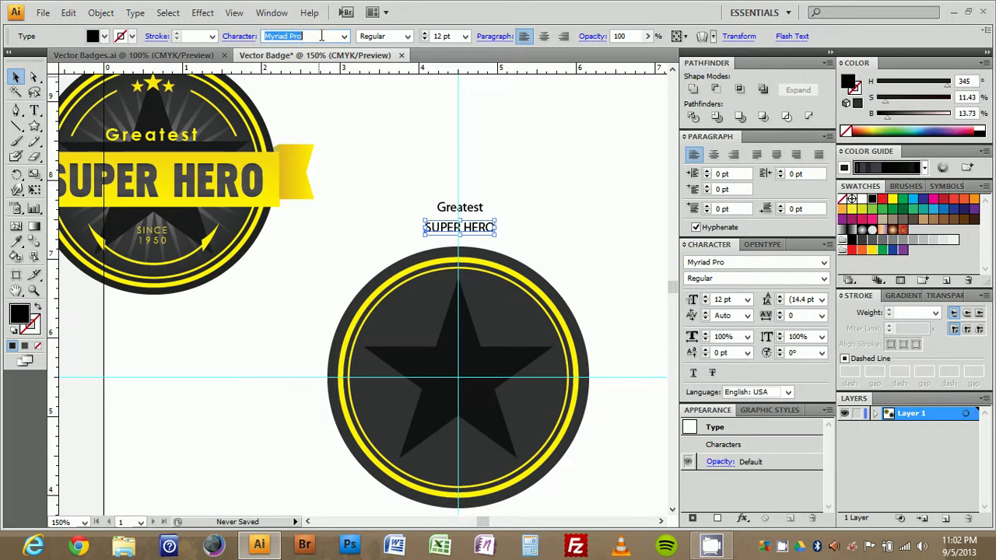
{"action": "type", "text": "Di"}
{"action": "type", "text": "Curlz MT"}
{"action": "key", "text": "Return"}
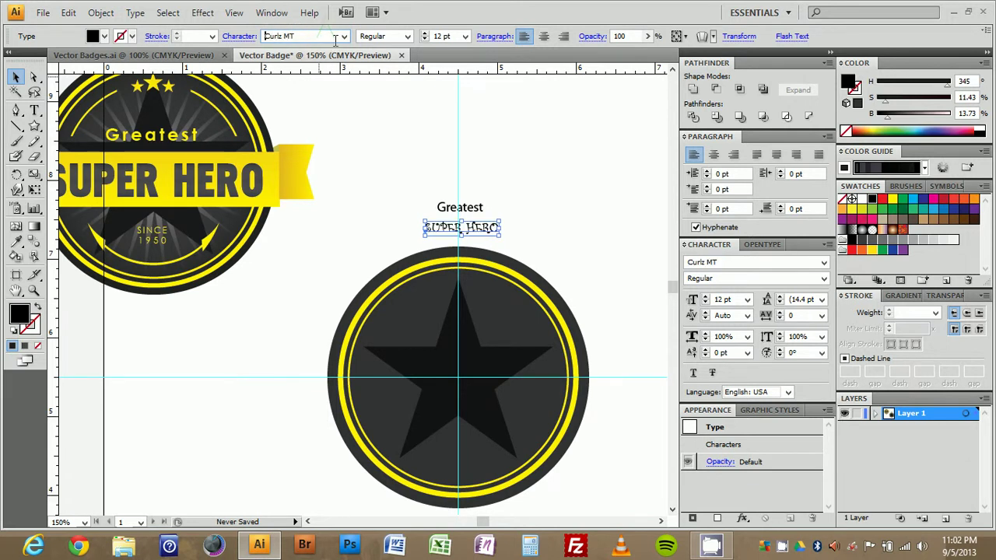
{"action": "left_click", "coordinate": [343, 36]}
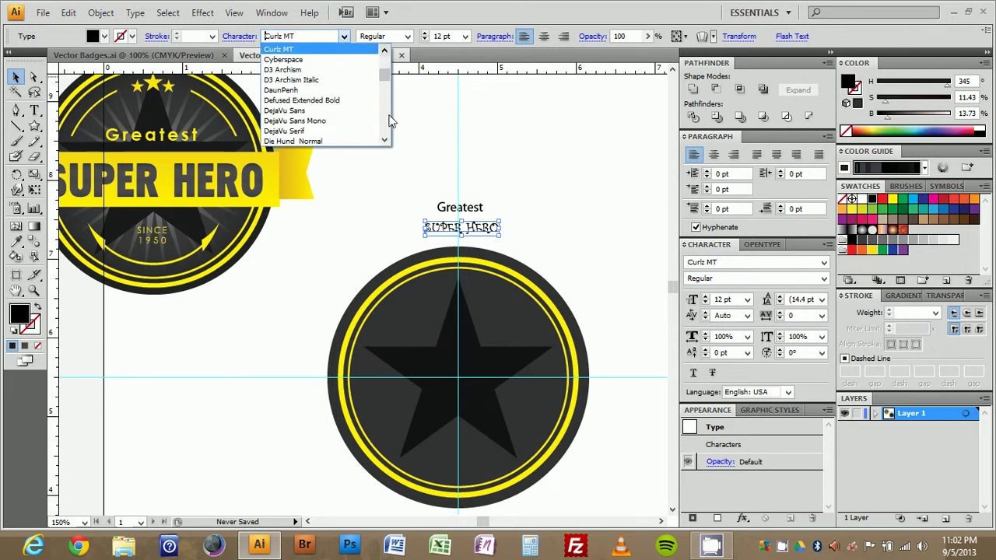
{"action": "left_click", "coordinate": [383, 141]}
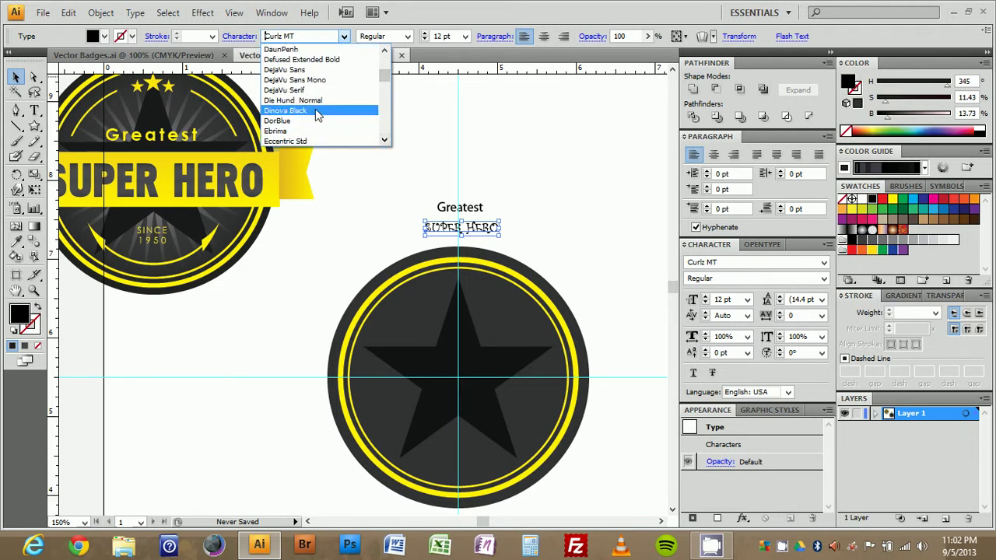
{"action": "left_click", "coordinate": [312, 108]}
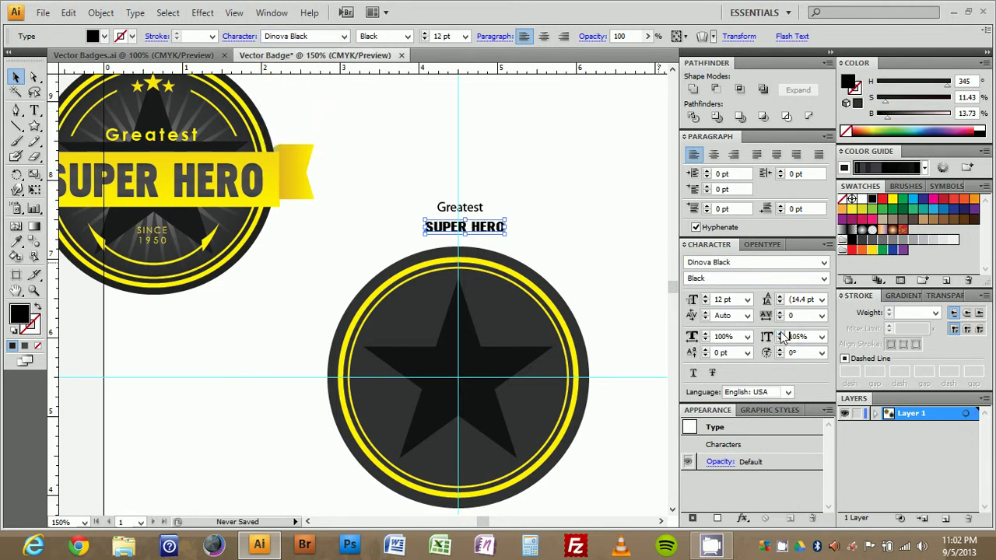
{"action": "left_click", "coordinate": [781, 333]}
{"action": "left_click", "coordinate": [781, 333]}
{"action": "left_click", "coordinate": [781, 334]}
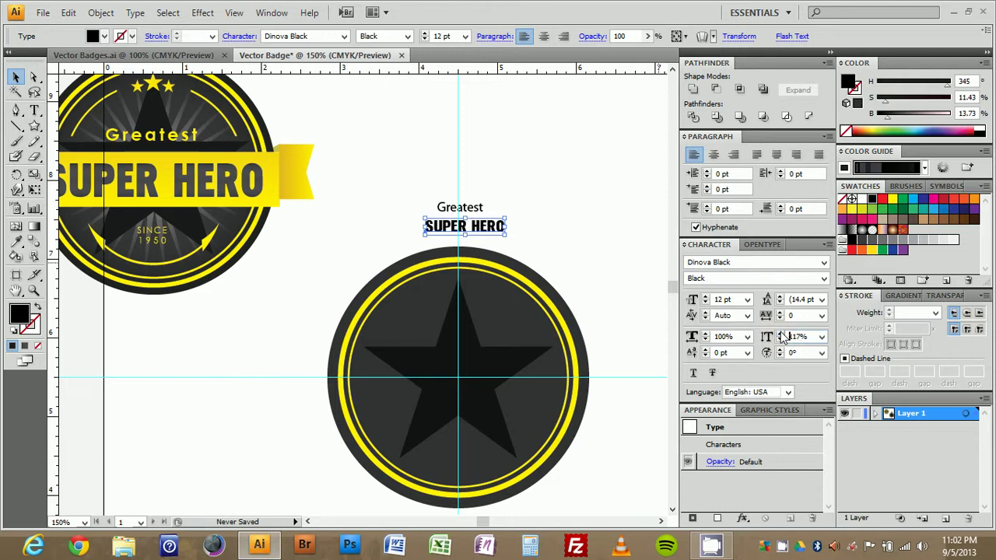
{"action": "left_click", "coordinate": [780, 334]}
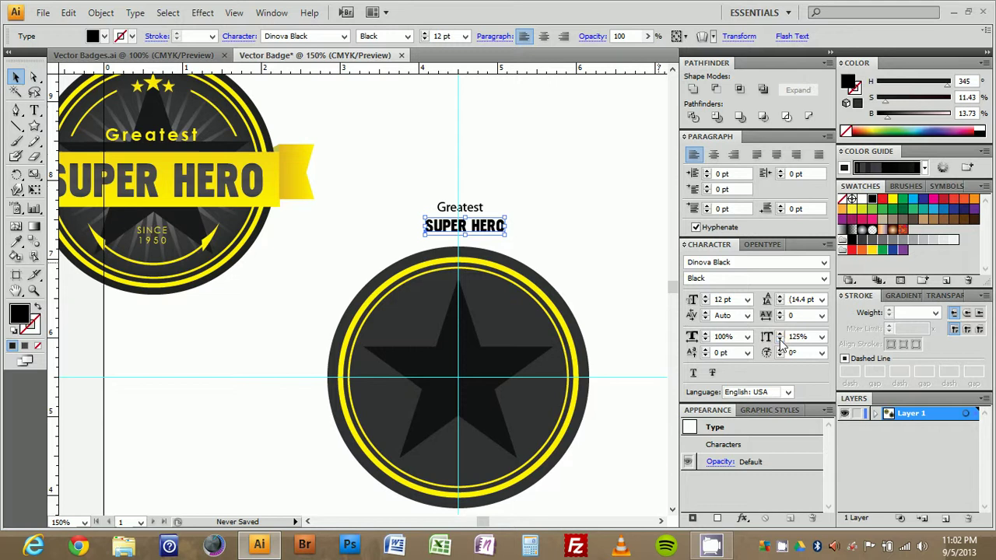
{"action": "key", "text": "alt+Right"}
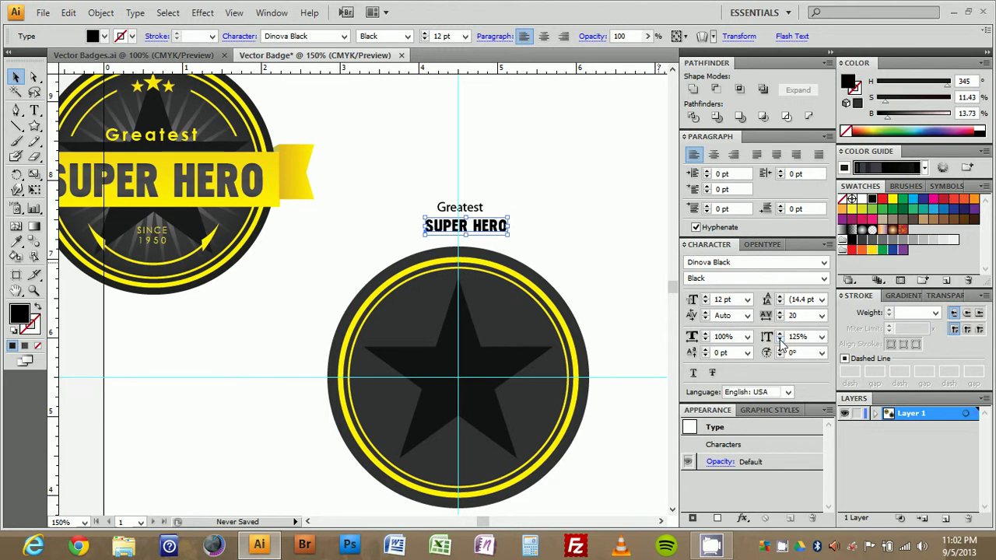
Ungroup the reference badge and check the font of its Greatest text.
{"action": "double_click", "coordinate": [459, 207]}
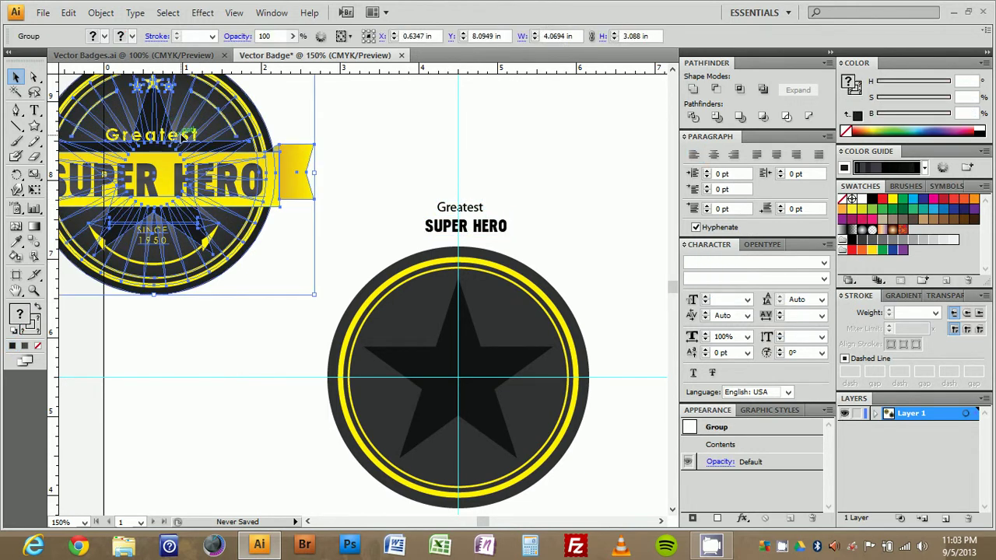
{"action": "left_click", "coordinate": [389, 140]}
{"action": "left_click", "coordinate": [190, 139]}
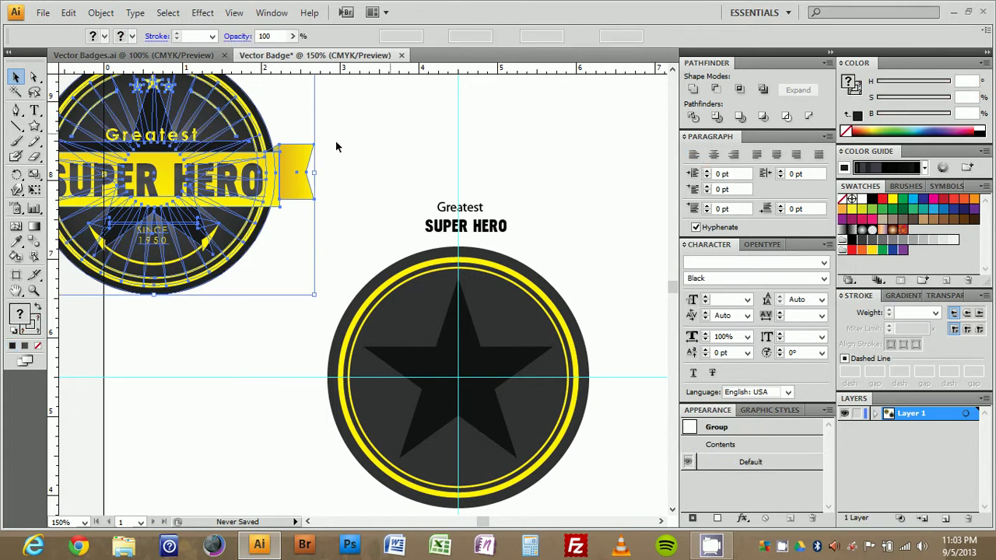
{"action": "right_click", "coordinate": [283, 153]}
{"action": "left_click", "coordinate": [307, 217]}
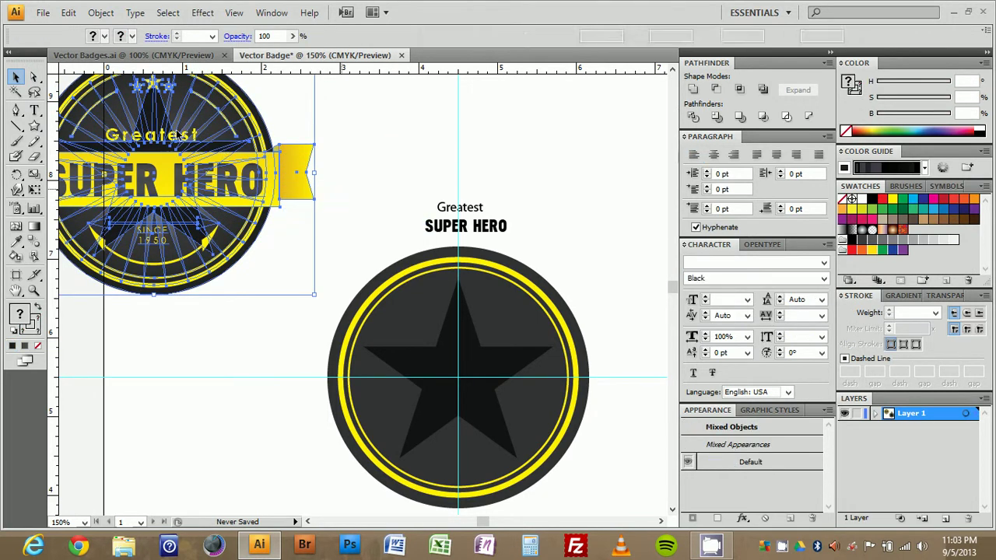
{"action": "left_click", "coordinate": [307, 217]}
{"action": "left_click", "coordinate": [178, 136]}
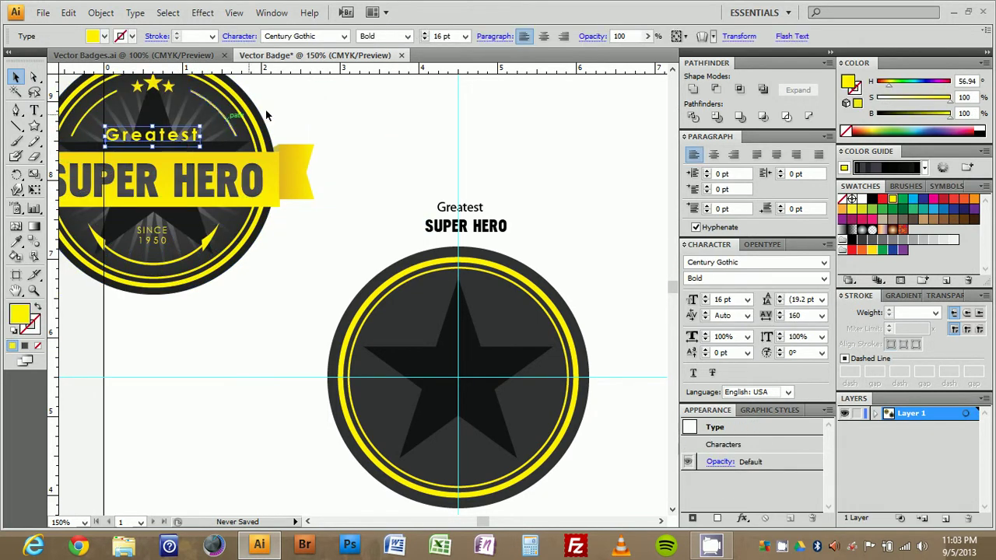
{"action": "left_click", "coordinate": [366, 150]}
Set the new Greatest text in Century Gothic.
{"action": "left_click", "coordinate": [459, 207]}
{"action": "left_click", "coordinate": [307, 36]}
{"action": "type", "text": "Centur"}
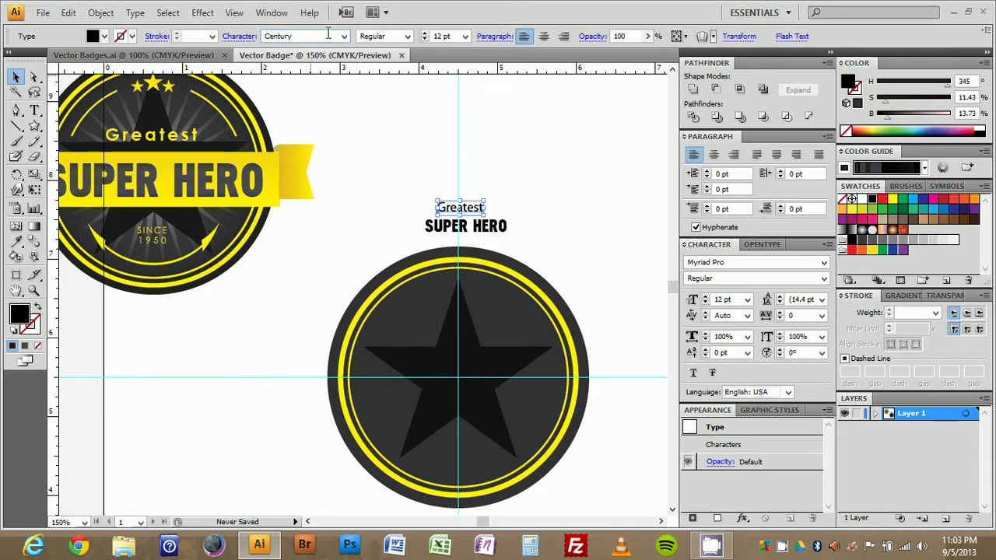
{"action": "type", "text": "y"}
{"action": "left_click", "coordinate": [328, 61]}
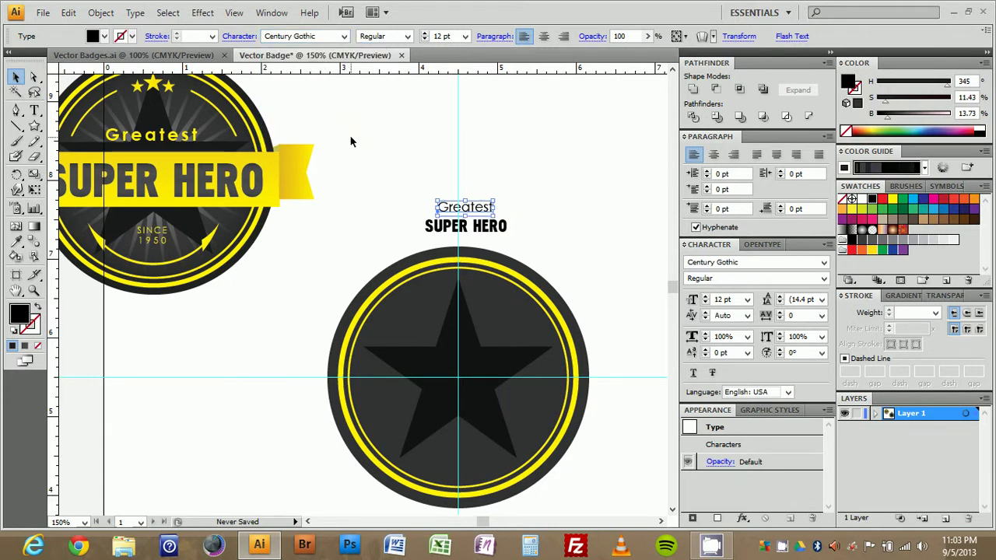
Color Greatest yellow and SUPER HERO dark grey from the Swatches.
{"action": "left_click", "coordinate": [350, 141]}
{"action": "left_click", "coordinate": [474, 227]}
{"action": "left_click", "coordinate": [484, 215]}
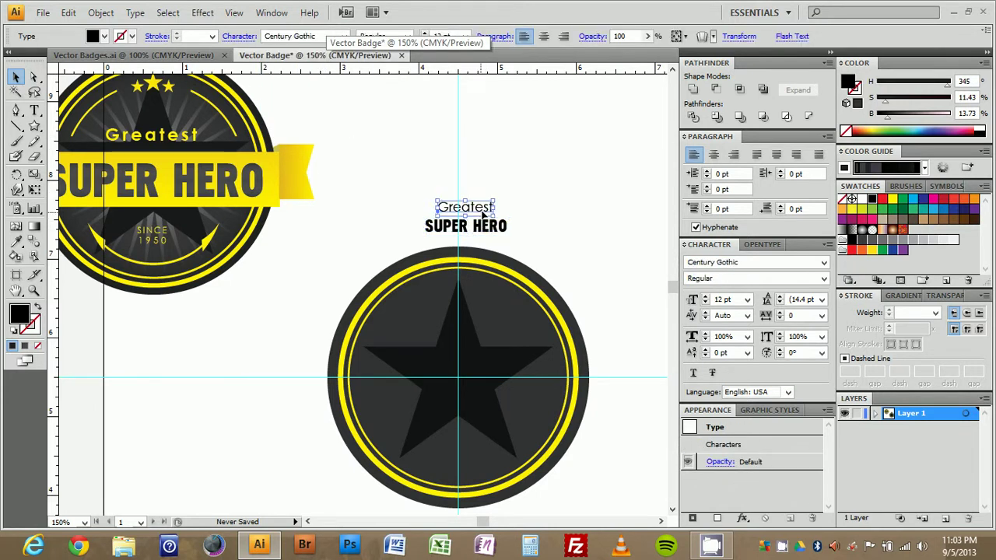
{"action": "left_click", "coordinate": [896, 209]}
{"action": "left_click", "coordinate": [562, 202]}
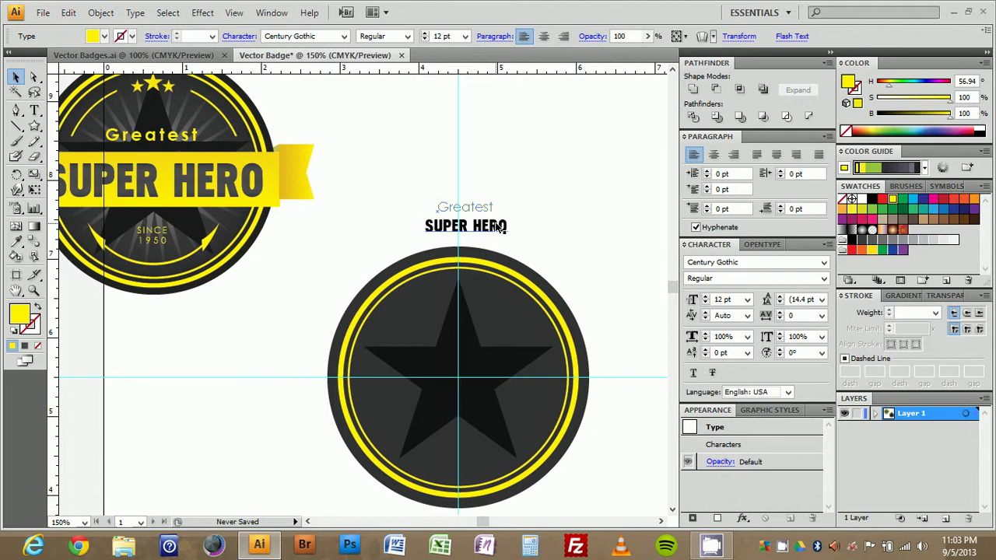
{"action": "left_click", "coordinate": [470, 226]}
{"action": "left_click", "coordinate": [895, 204]}
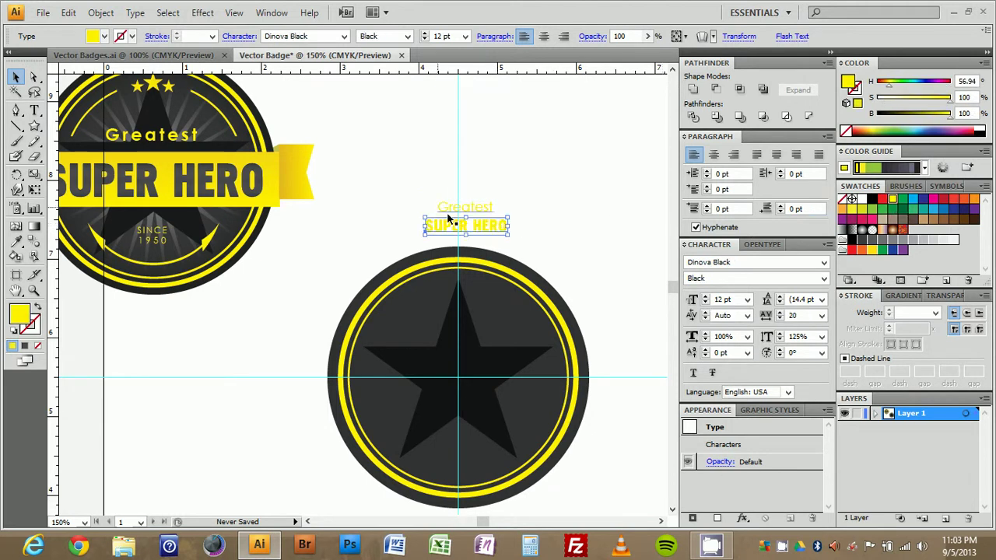
{"action": "left_click", "coordinate": [862, 239]}
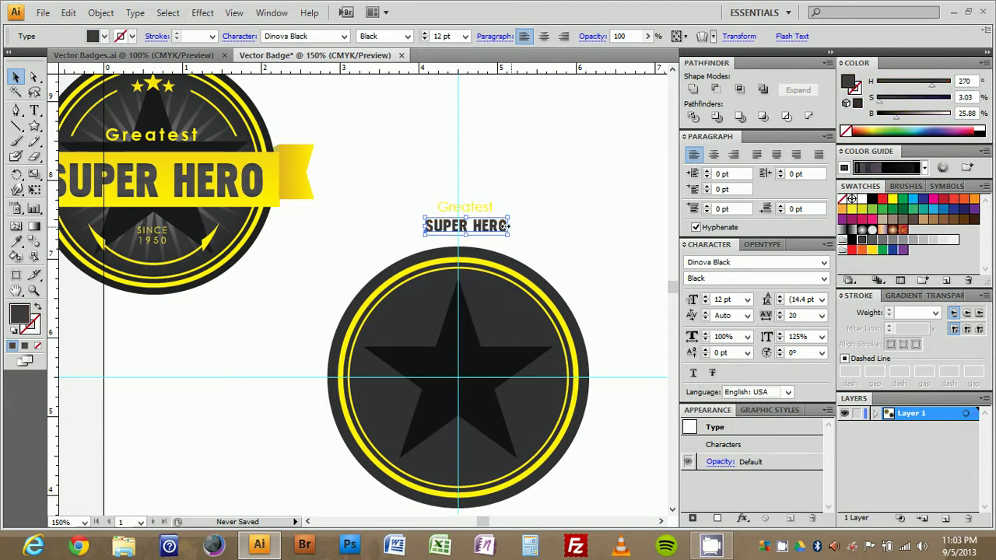
Move SUPER HERO onto the badge middle with Greatest above it.
{"action": "left_click_drag", "start_coordinate": [491, 227], "coordinate": [465, 384]}
{"action": "left_click_drag", "start_coordinate": [481, 211], "coordinate": [472, 340]}
{"action": "left_click", "coordinate": [530, 177]}
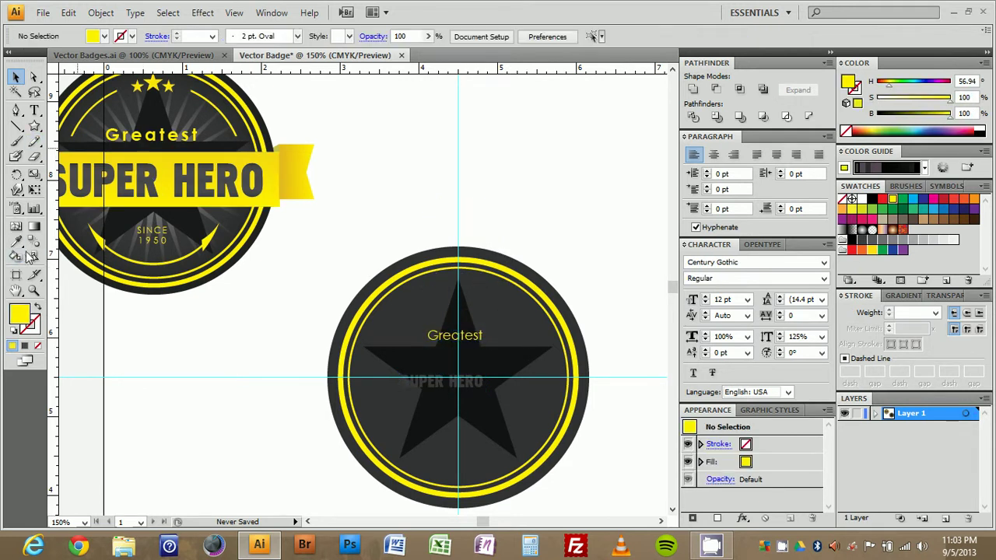
Draw a yellow rectangle band across the badge and paste it behind SUPER HERO.
{"action": "key", "text": "m"}
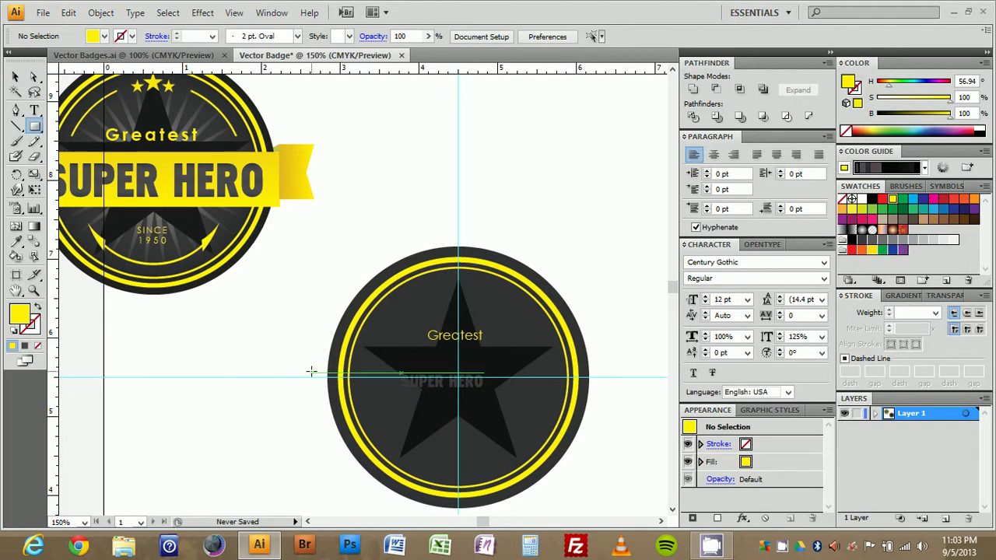
{"action": "left_click_drag", "start_coordinate": [309, 346], "coordinate": [594, 411]}
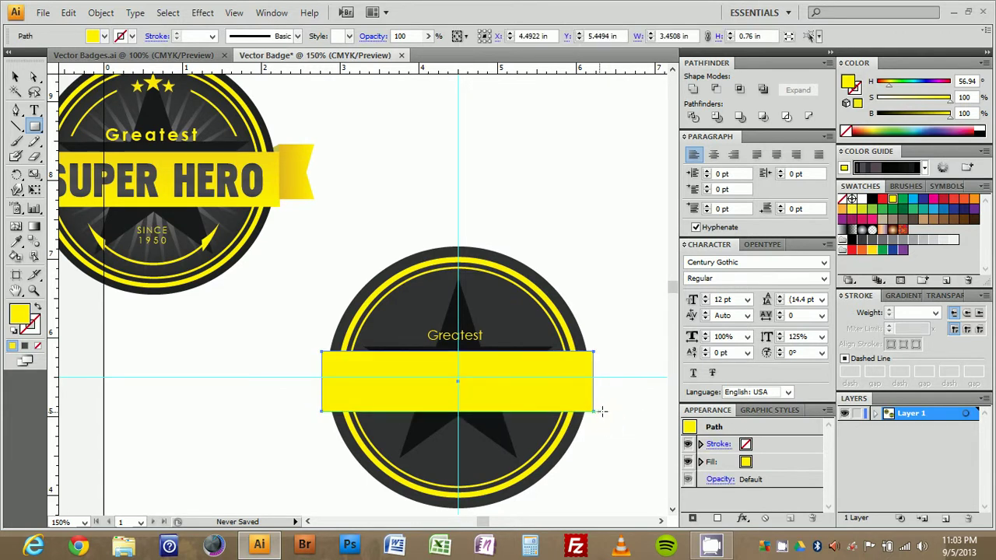
{"action": "key", "text": "ctrl+z"}
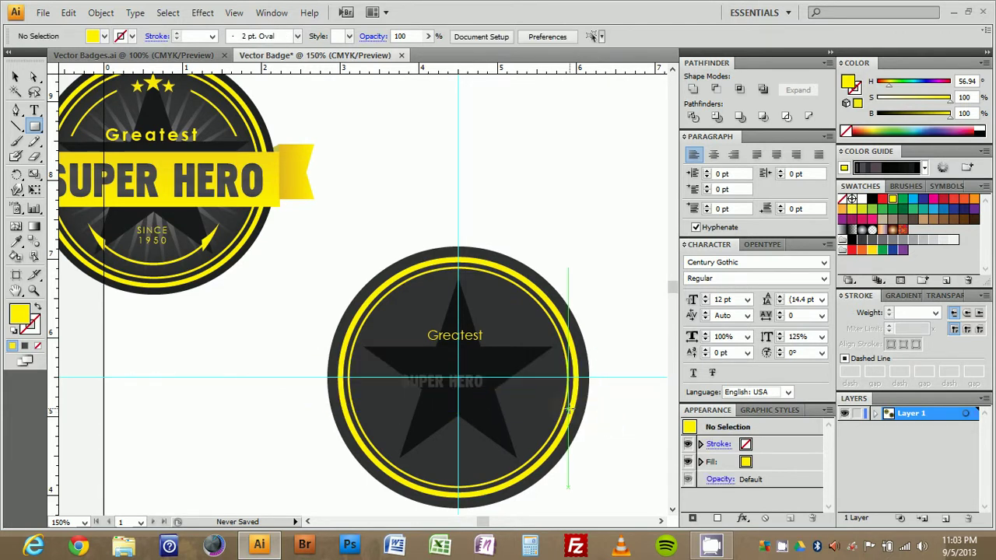
{"action": "key", "text": "v"}
{"action": "left_click", "coordinate": [472, 385]}
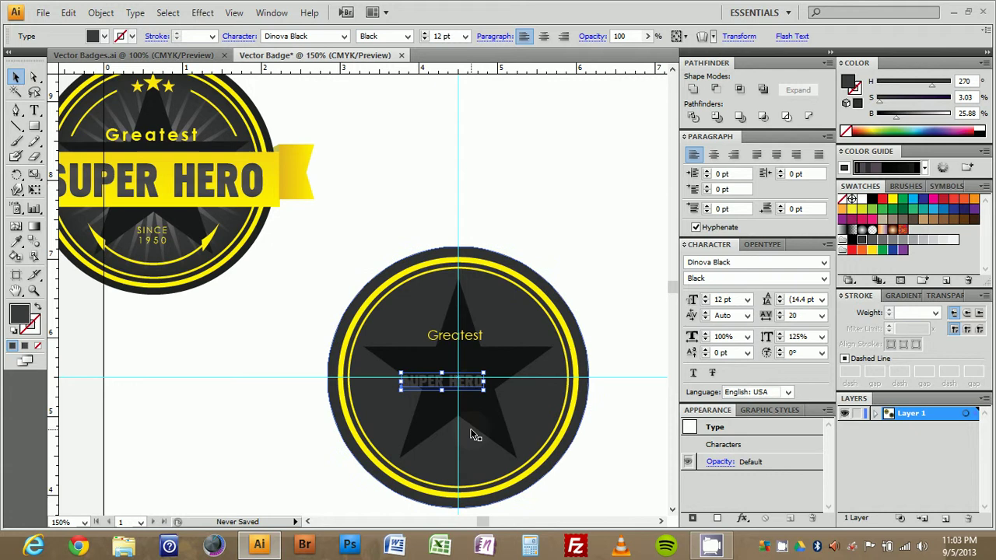
{"action": "key", "text": "ctrl+shift+b"}
{"action": "key", "text": "ctrl+b"}
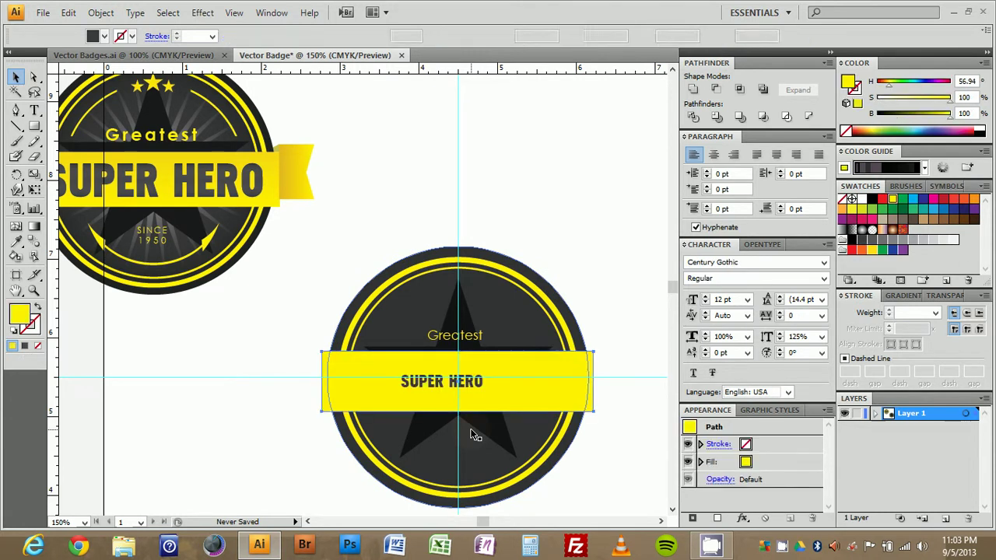
{"action": "left_click", "coordinate": [639, 481]}
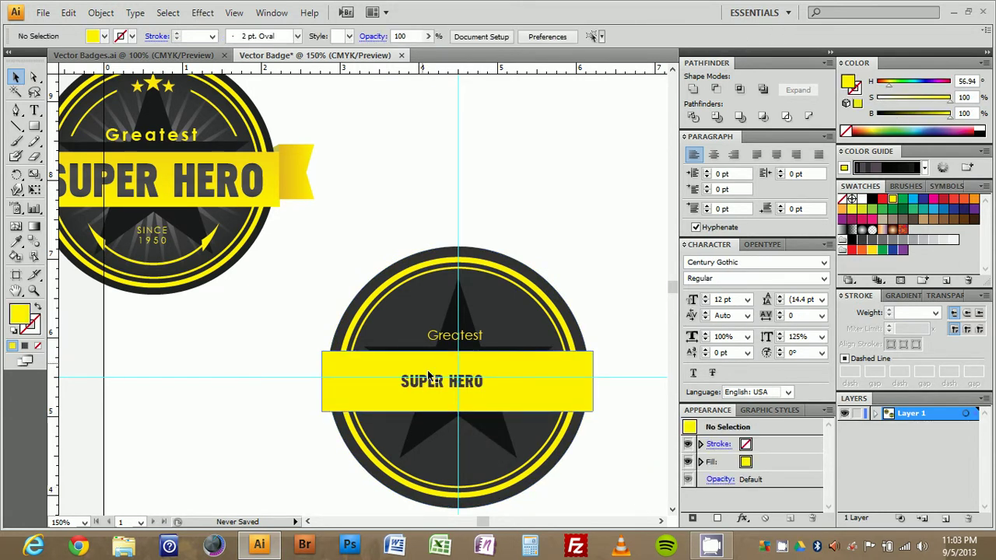
Enlarge SUPER HERO to about 32.49 pt so it fills the band.
{"action": "left_click", "coordinate": [467, 381]}
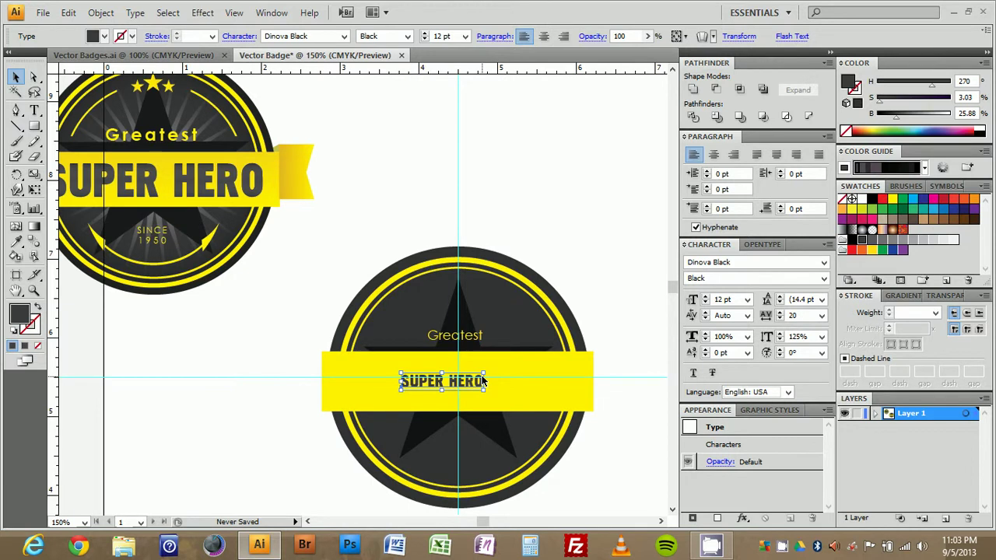
{"action": "left_click_drag", "start_coordinate": [483, 375], "coordinate": [550, 333]}
{"action": "key", "text": "Right"}
{"action": "key", "text": "Right"}
{"action": "key", "text": "Right"}
{"action": "key", "text": "Right"}
{"action": "key", "text": "Right"}
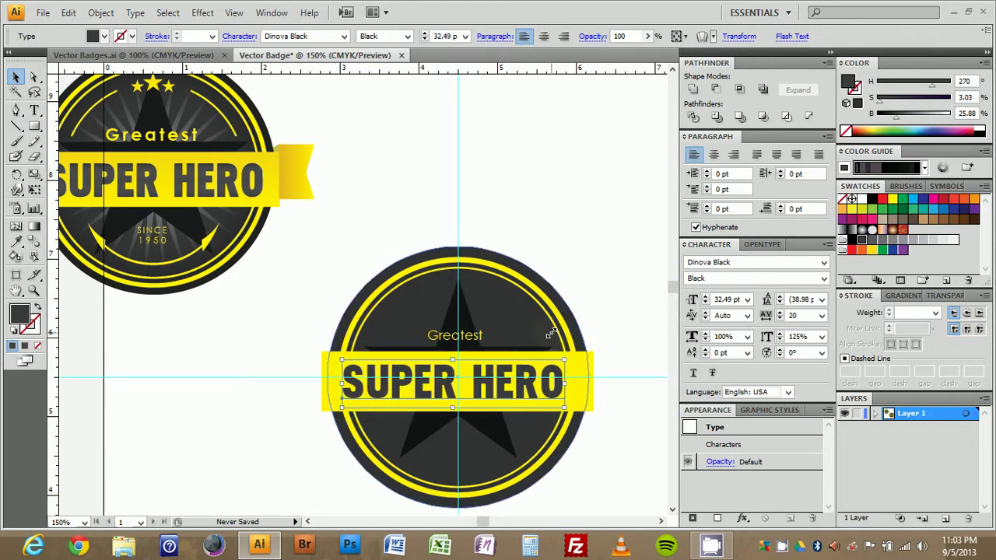
{"action": "key", "text": "Down"}
{"action": "key", "text": "Down"}
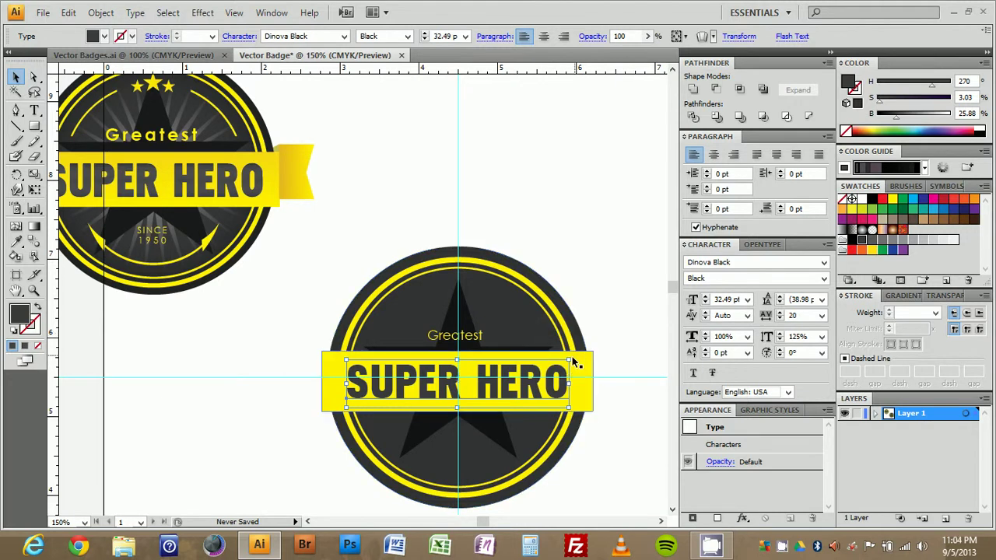
{"action": "left_click_drag", "start_coordinate": [572, 361], "coordinate": [583, 357]}
Widen the tracking of Greatest to 160.
{"action": "left_click", "coordinate": [629, 301]}
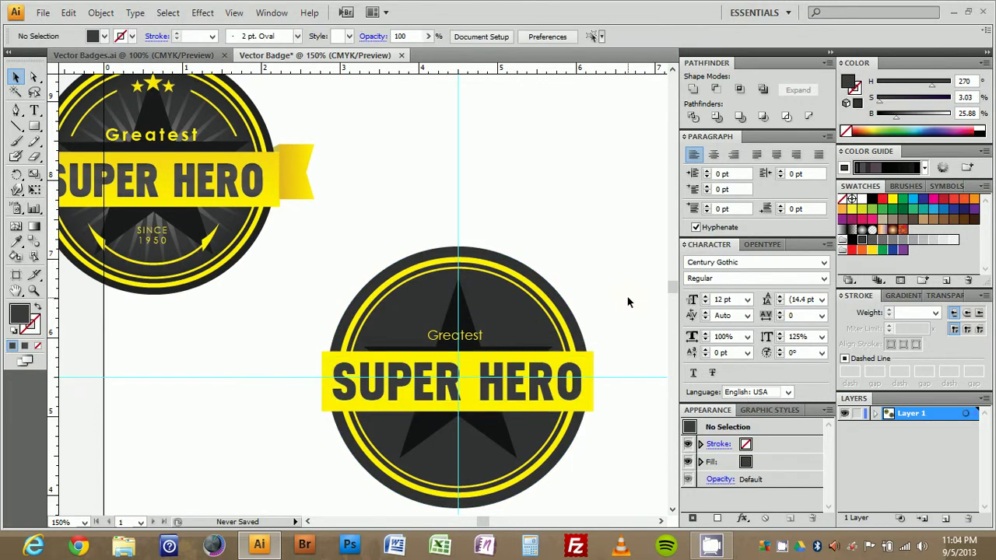
{"action": "left_click", "coordinate": [473, 338]}
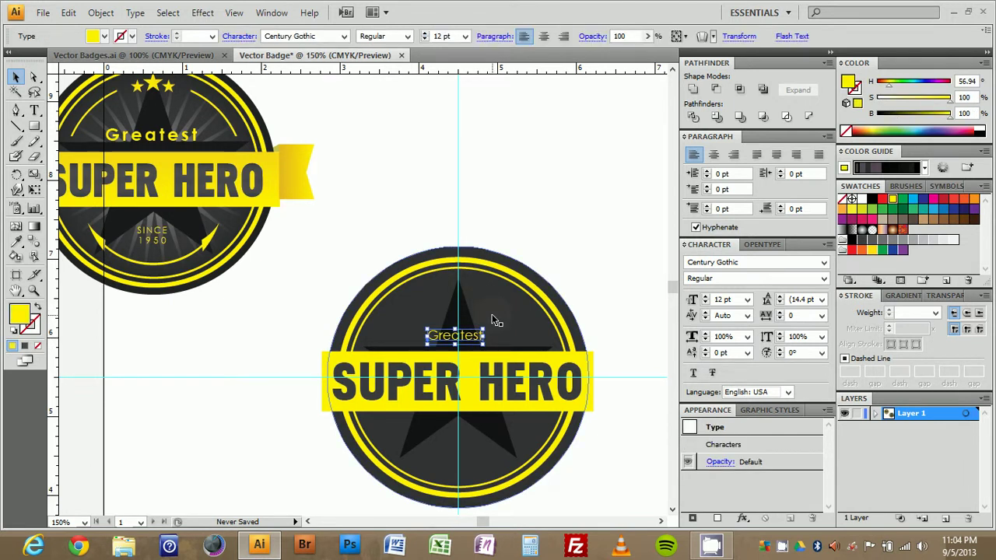
{"action": "key", "text": "alt+Right"}
{"action": "key", "text": "alt+Right"}
{"action": "key", "text": "alt+Right"}
{"action": "key", "text": "alt+Right"}
{"action": "key", "text": "alt+Right"}
{"action": "key", "text": "alt+Right"}
{"action": "key", "text": "alt+Right"}
{"action": "key", "text": "alt+Right"}
{"action": "key", "text": "Left"}
{"action": "key", "text": "Left"}
{"action": "key", "text": "Left"}
{"action": "key", "text": "Left"}
{"action": "key", "text": "Left"}
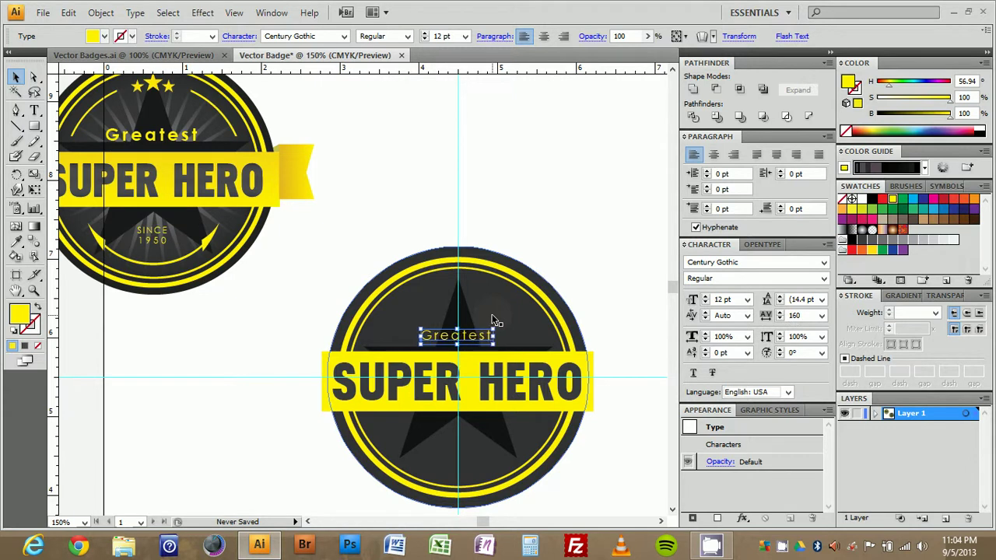
Make Greatest 16 pt Century Gothic Bold, recentred above the band.
{"action": "left_click", "coordinate": [424, 32]}
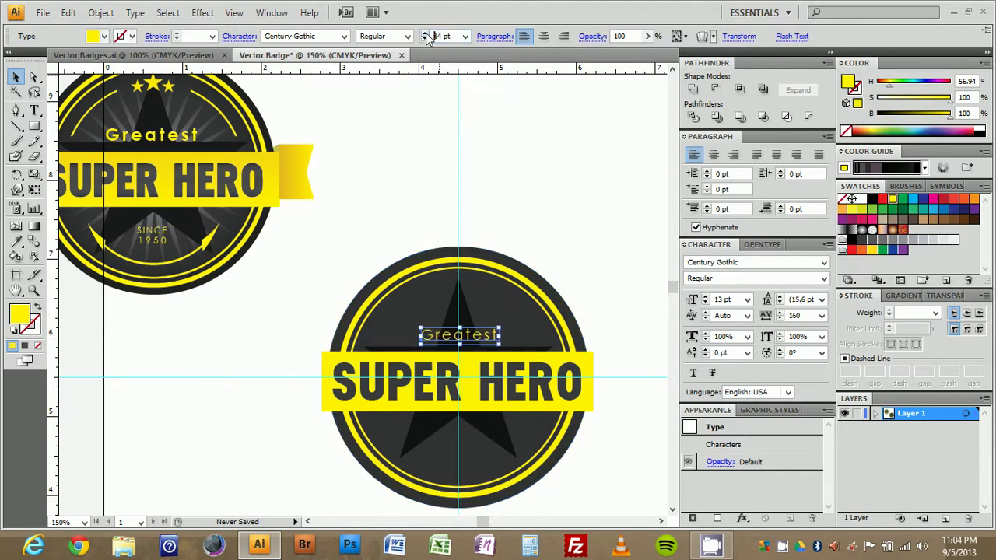
{"action": "left_click", "coordinate": [425, 33]}
{"action": "left_click", "coordinate": [425, 32]}
{"action": "left_click", "coordinate": [425, 33]}
{"action": "key", "text": "Left"}
{"action": "key", "text": "Left"}
{"action": "key", "text": "Left"}
{"action": "key", "text": "Left"}
{"action": "key", "text": "Left"}
{"action": "key", "text": "Left"}
{"action": "key", "text": "Left"}
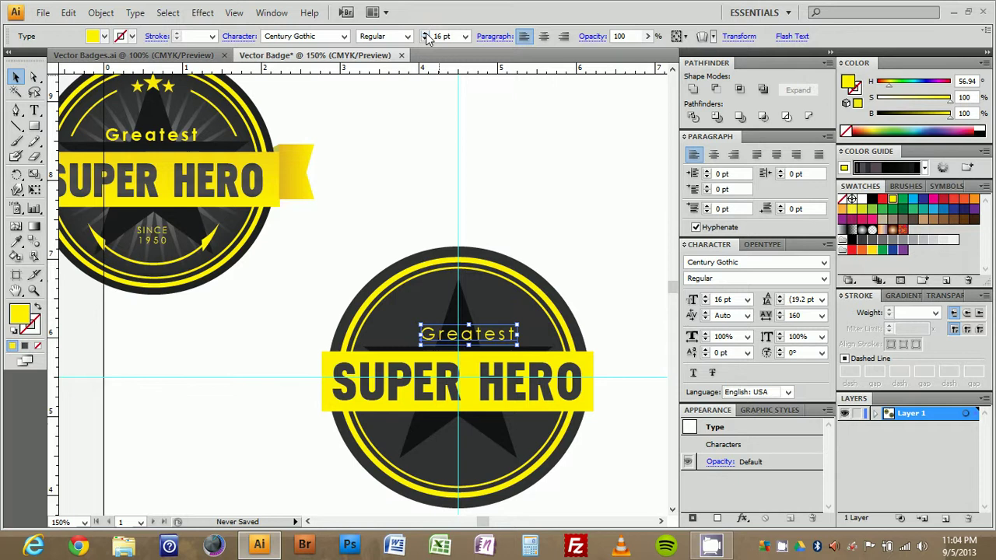
{"action": "key", "text": "Up"}
{"action": "key", "text": "Up"}
{"action": "key", "text": "Up"}
{"action": "key", "text": "Up"}
{"action": "key", "text": "Left"}
{"action": "key", "text": "Left"}
{"action": "key", "text": "Left"}
{"action": "key", "text": "Left"}
{"action": "key", "text": "Left"}
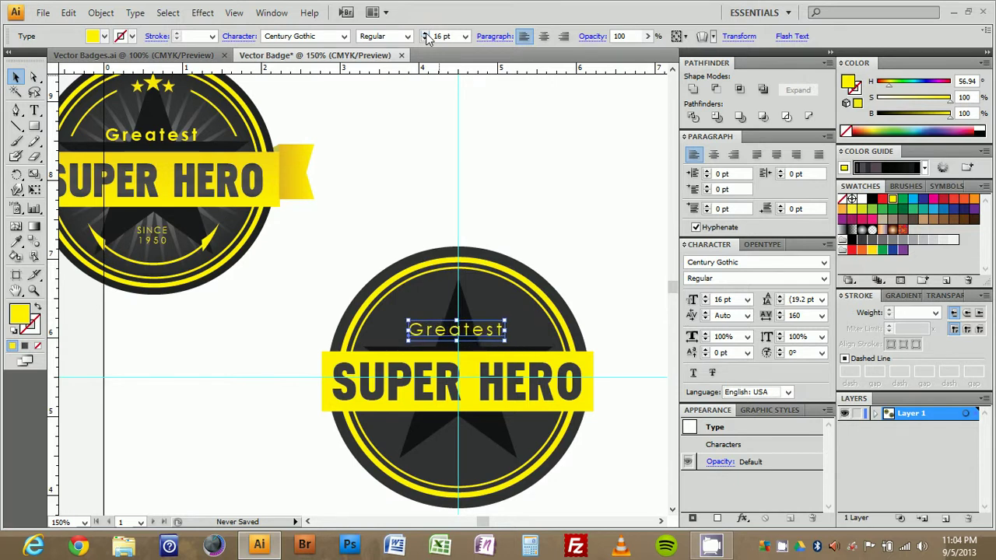
{"action": "scroll", "coordinate": [426, 39], "scroll_direction": "down", "scroll_amount": 1}
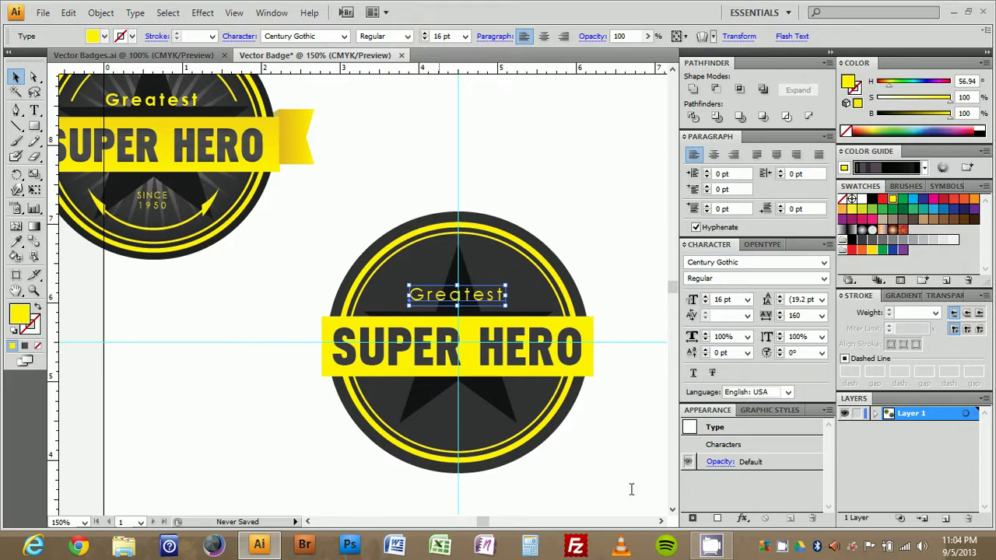
{"action": "left_click", "coordinate": [405, 36]}
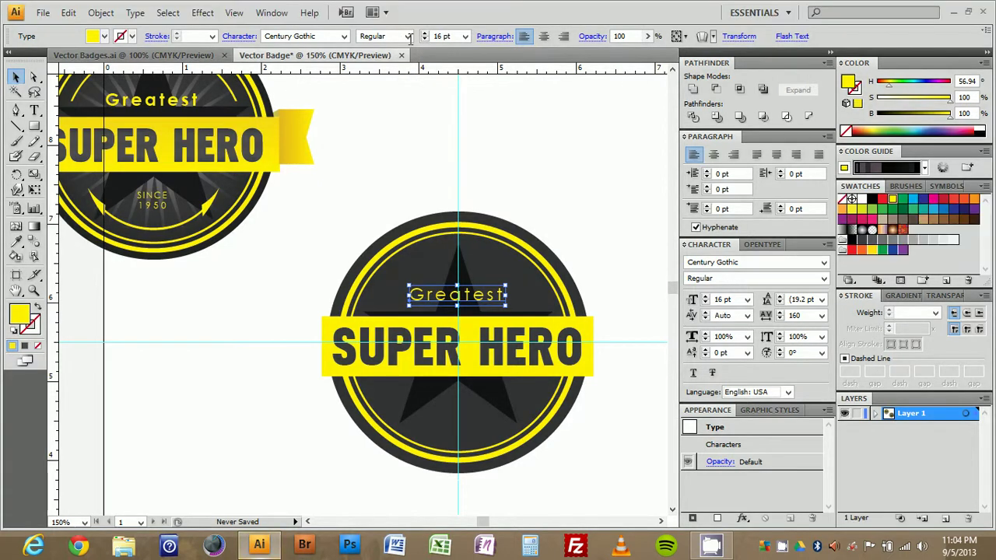
{"action": "left_click", "coordinate": [382, 72]}
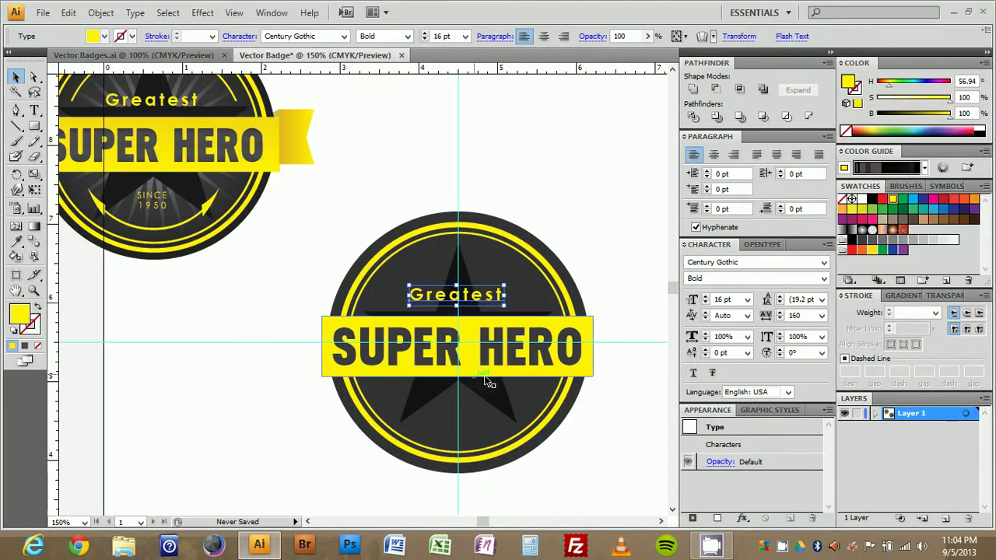
Nudge the yellow band and SUPER HERO text down together.
{"action": "left_click", "coordinate": [542, 356]}
{"action": "scroll", "coordinate": [594, 329], "scroll_direction": "up", "scroll_amount": 5}
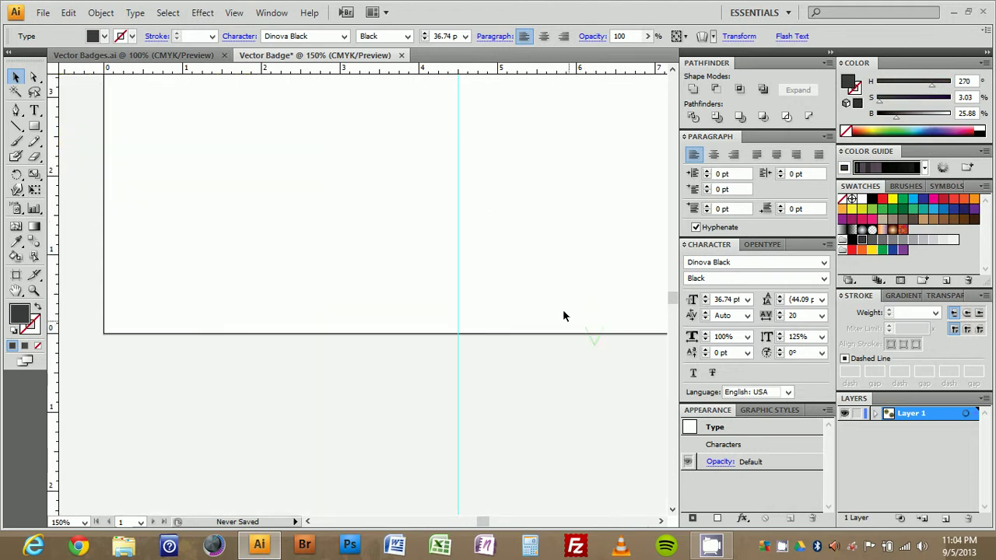
{"action": "scroll", "coordinate": [560, 294], "scroll_direction": "up", "scroll_amount": 8}
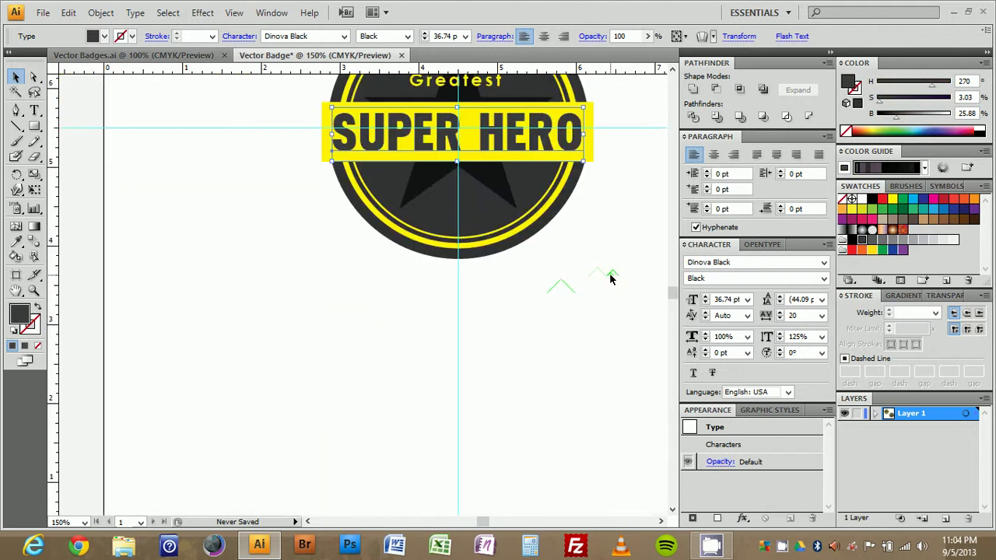
{"action": "scroll", "coordinate": [610, 278], "scroll_direction": "up", "scroll_amount": 3}
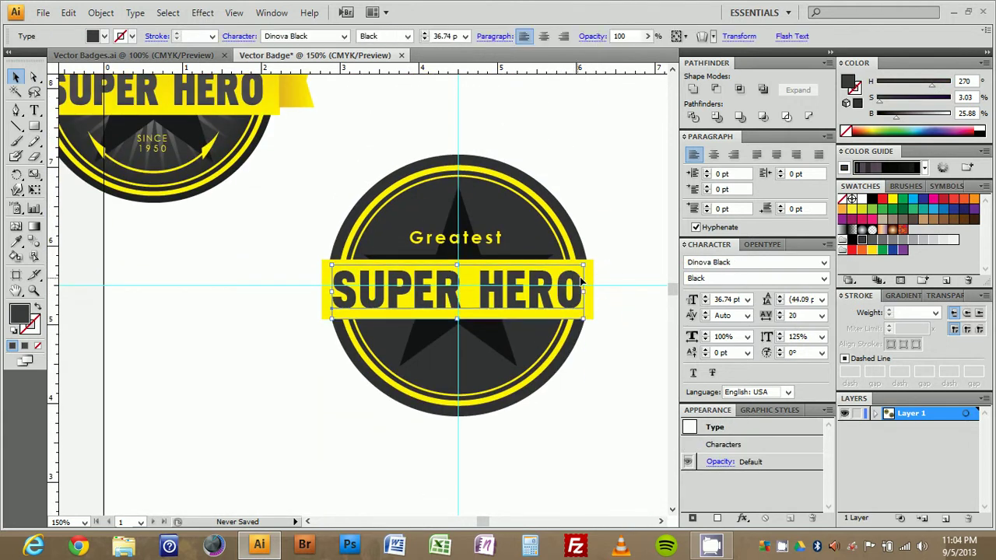
{"action": "left_click", "coordinate": [590, 280], "text": "shift"}
{"action": "key", "text": "Down"}
{"action": "key", "text": "Down"}
{"action": "key", "text": "Down"}
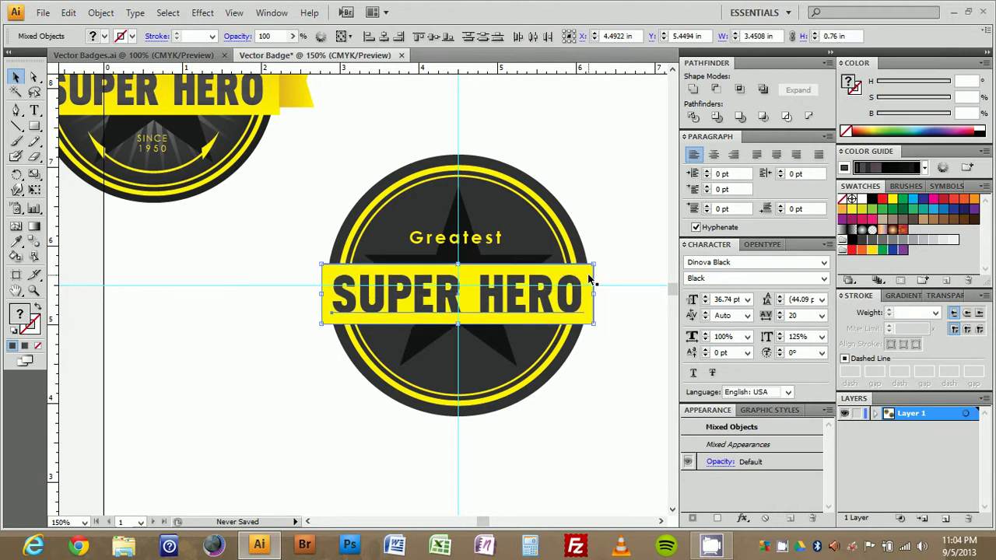
{"action": "key", "text": "Down"}
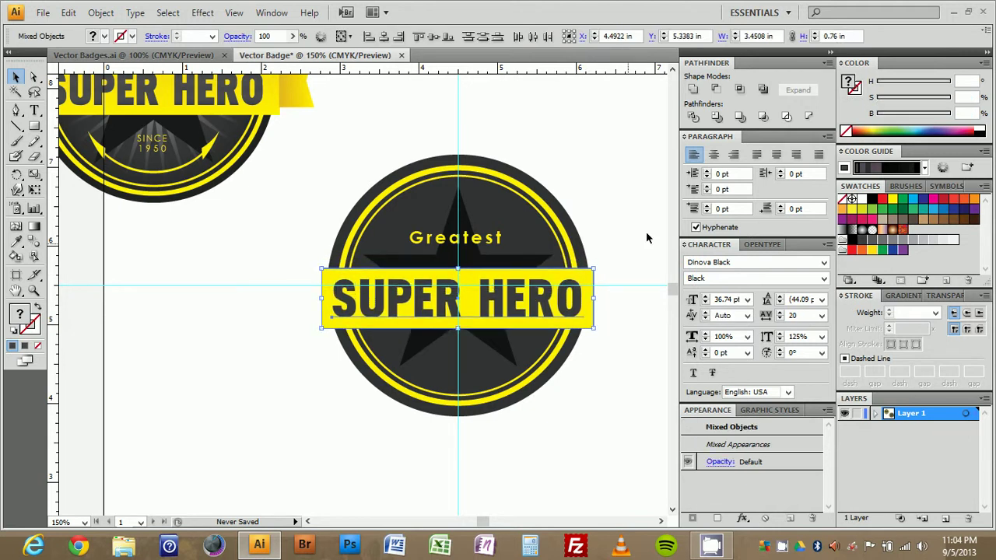
{"action": "left_click", "coordinate": [619, 203]}
Move Greatest down to sit closer above the band.
{"action": "scroll", "coordinate": [615, 224], "scroll_direction": "up", "scroll_amount": 5}
{"action": "left_click", "coordinate": [486, 308]}
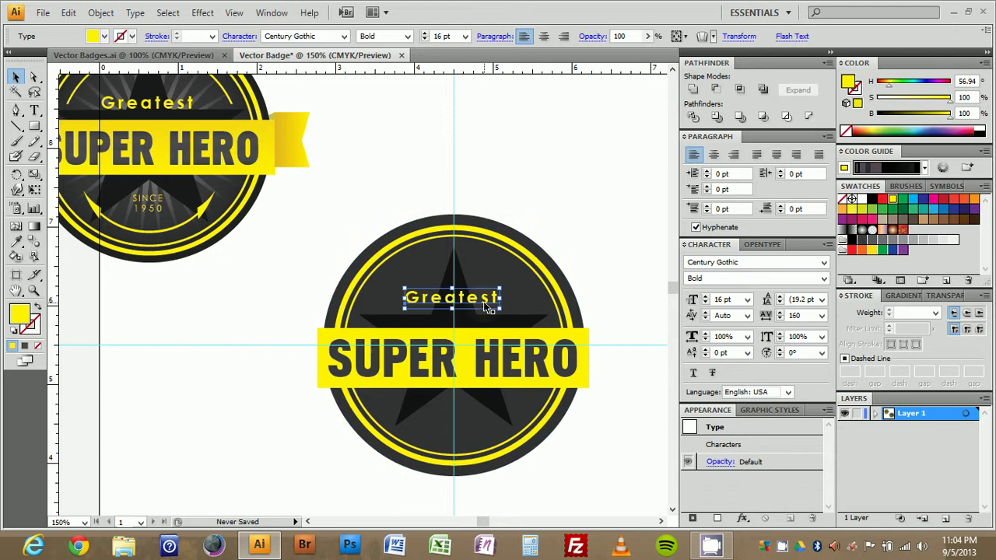
{"action": "key", "text": "Down"}
{"action": "key", "text": "Down"}
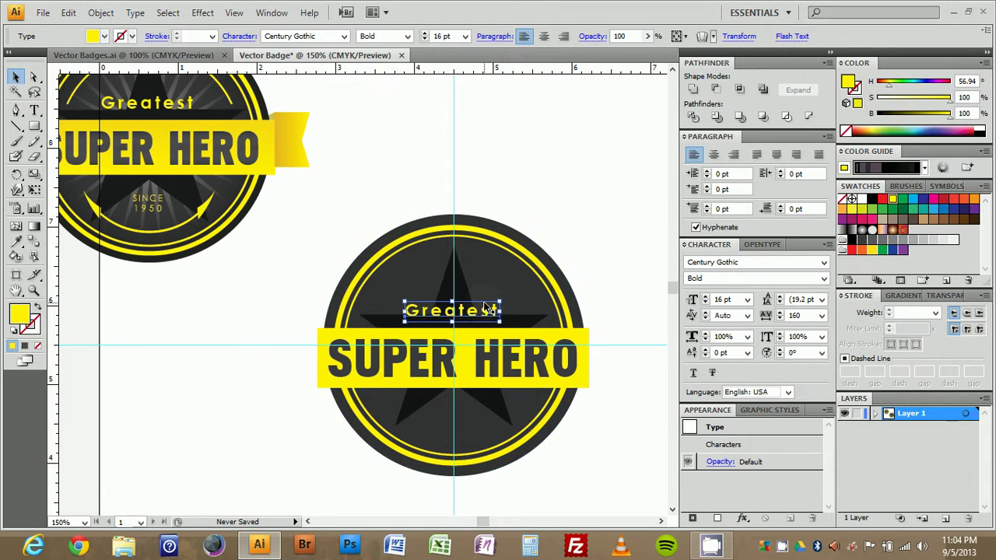
{"action": "key", "text": "Up"}
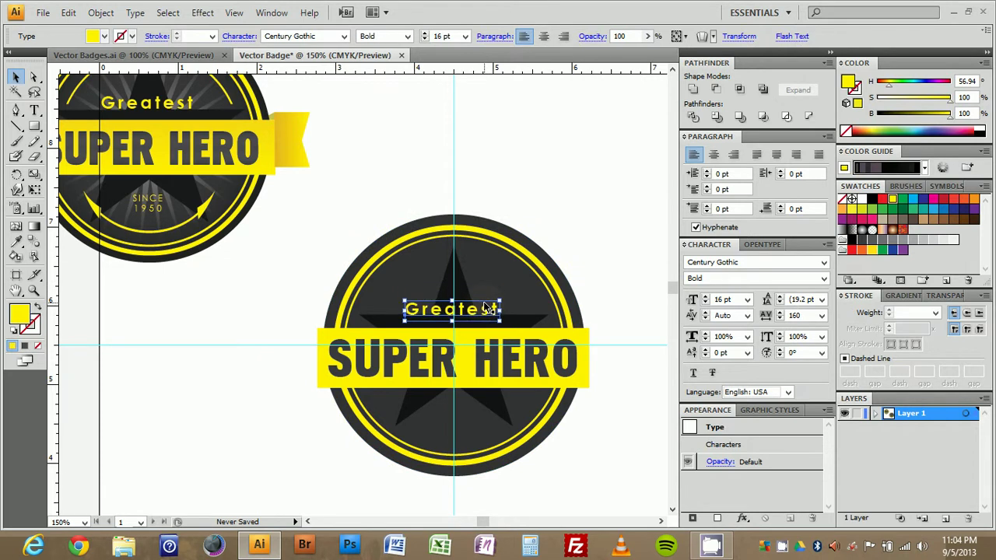
{"action": "scroll", "coordinate": [503, 321], "scroll_direction": "up", "scroll_amount": 2}
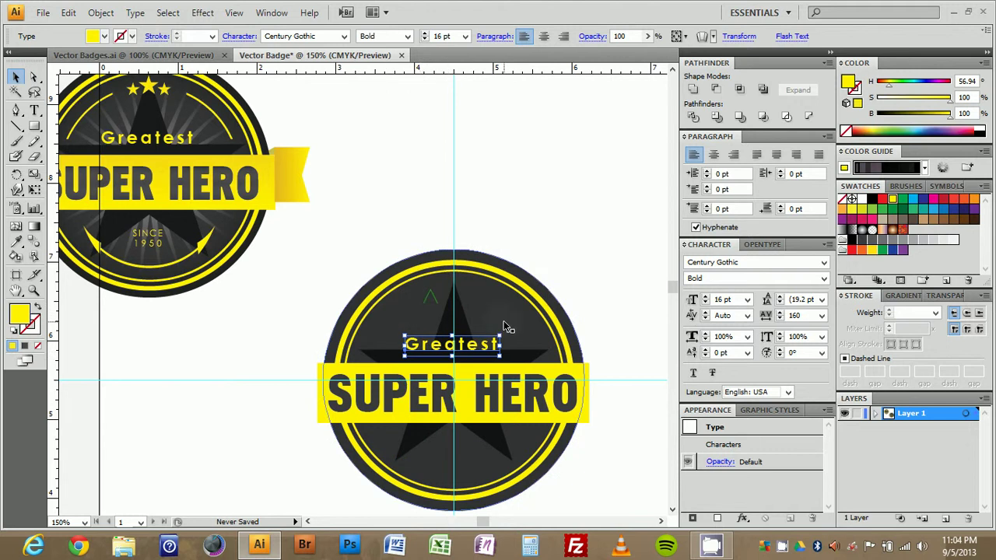
{"action": "scroll", "coordinate": [556, 284], "scroll_direction": "down", "scroll_amount": 1}
{"action": "left_click", "coordinate": [556, 284]}
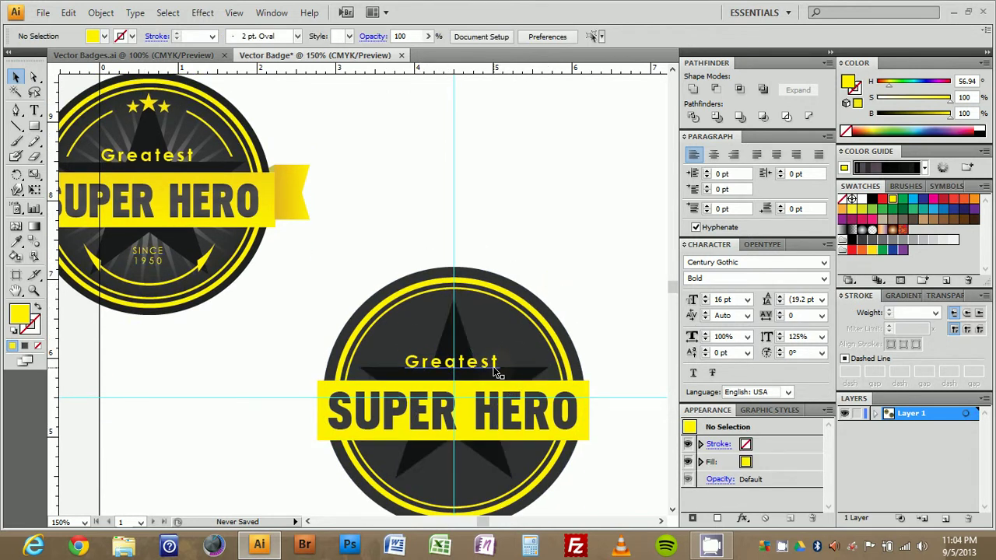
Place a regular-weight 8 pt copy of Greatest below the band.
{"action": "left_click", "coordinate": [151, 257]}
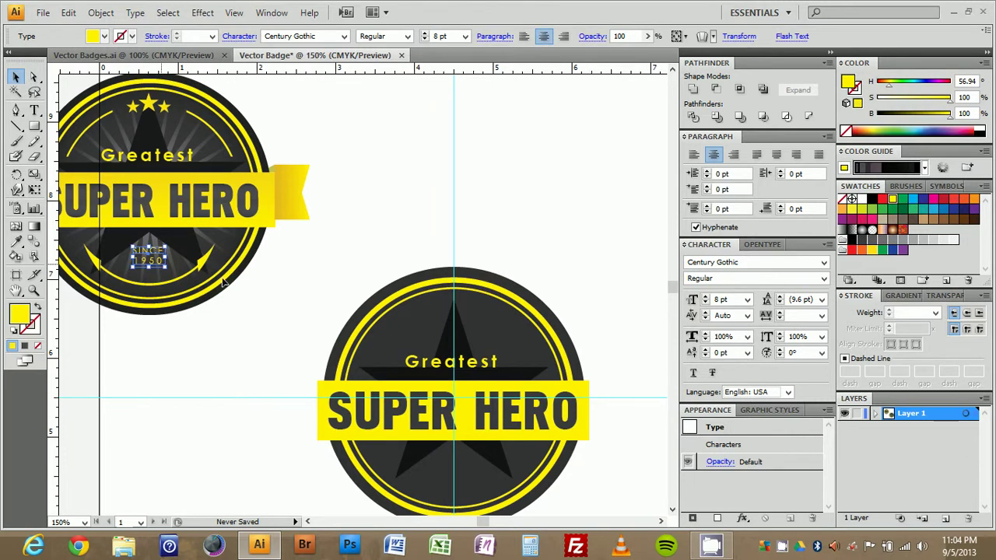
{"action": "left_click", "coordinate": [306, 278]}
{"action": "left_click", "coordinate": [486, 364]}
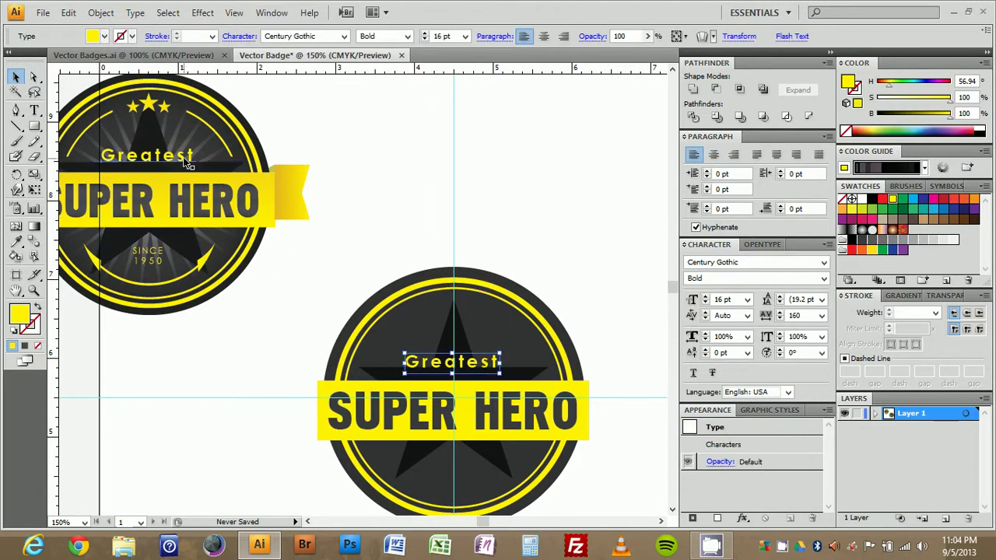
{"action": "left_click", "coordinate": [152, 156]}
{"action": "left_click_drag", "start_coordinate": [471, 364], "coordinate": [474, 466], "text": "alt"}
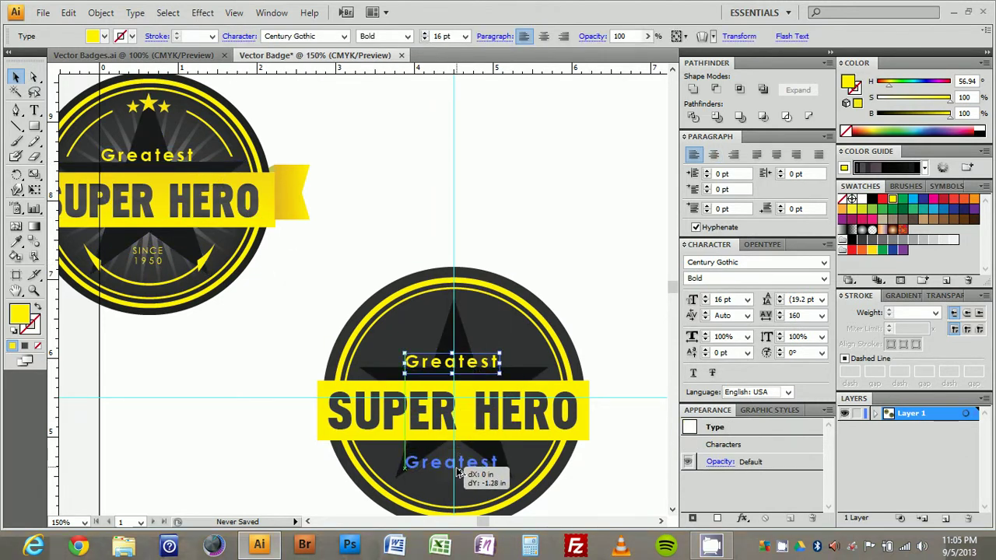
{"action": "left_click", "coordinate": [389, 36]}
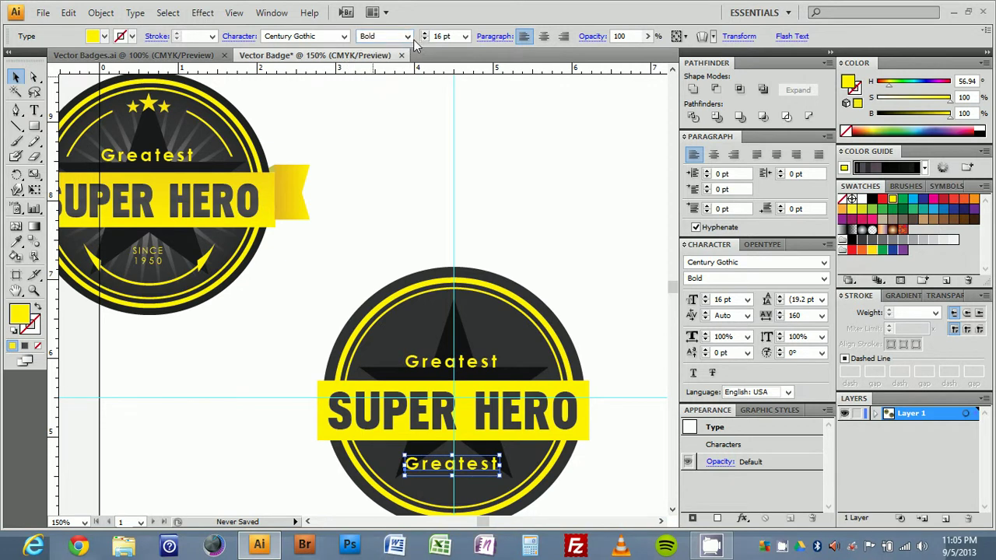
{"action": "left_click", "coordinate": [407, 37]}
{"action": "left_click", "coordinate": [372, 45]}
{"action": "left_click", "coordinate": [424, 40]}
{"action": "left_click", "coordinate": [424, 40]}
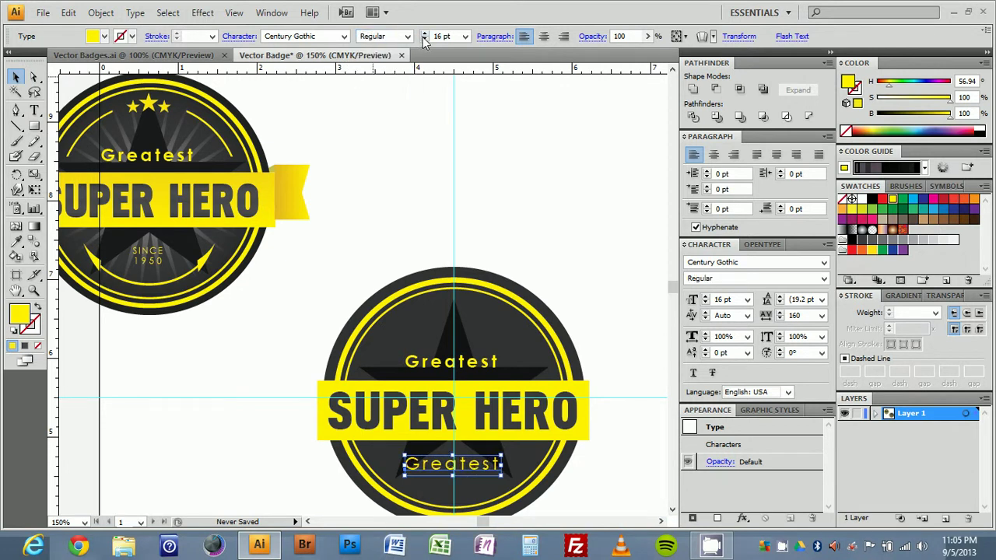
{"action": "left_click", "coordinate": [424, 40]}
{"action": "left_click", "coordinate": [424, 40]}
{"action": "left_click", "coordinate": [424, 39]}
{"action": "left_click", "coordinate": [424, 39]}
{"action": "left_click", "coordinate": [424, 40]}
{"action": "left_click", "coordinate": [424, 39]}
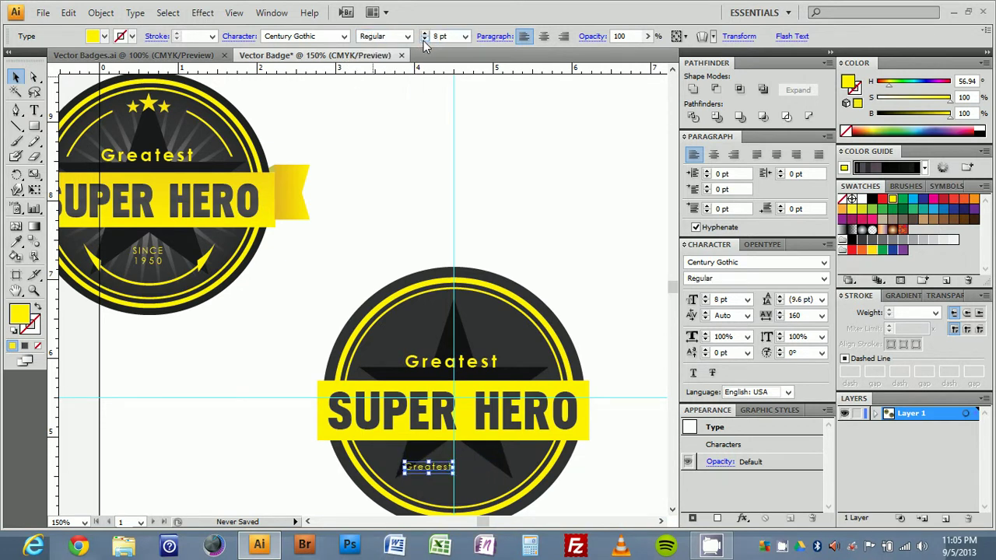
Change the copied text to 'SINCE 1950'.
{"action": "double_click", "coordinate": [430, 471]}
{"action": "left_click_drag", "start_coordinate": [403, 467], "coordinate": [456, 464]}
{"action": "type", "text": "SINCE"}
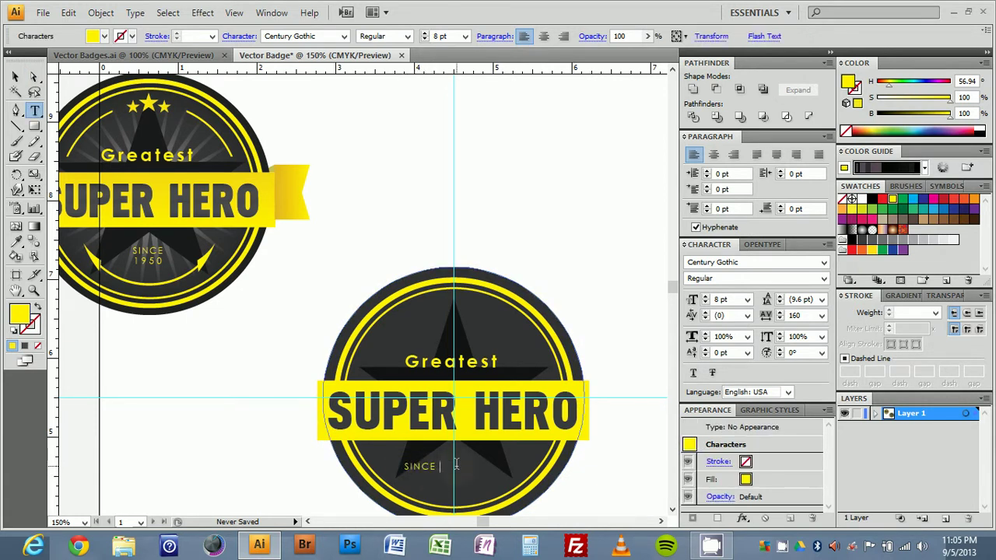
{"action": "type", "text": " 195"}
{"action": "key", "text": "BackSpace"}
{"action": "key", "text": "BackSpace"}
Raise the tracking of '1950' to 200 and centre SINCE 1950 beneath the banner.
{"action": "key", "text": "ctrl"}
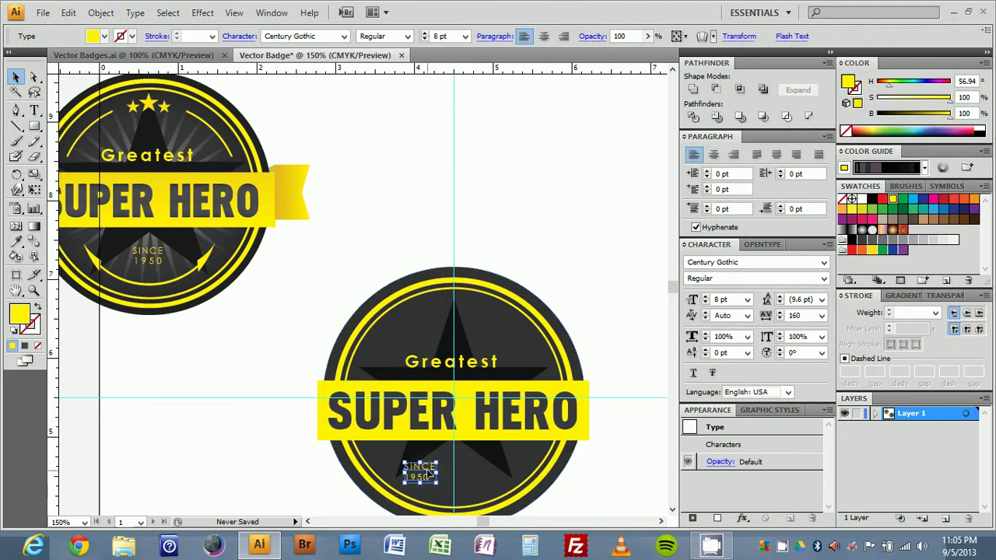
{"action": "scroll", "coordinate": [430, 467], "scroll_direction": "down", "scroll_amount": 1}
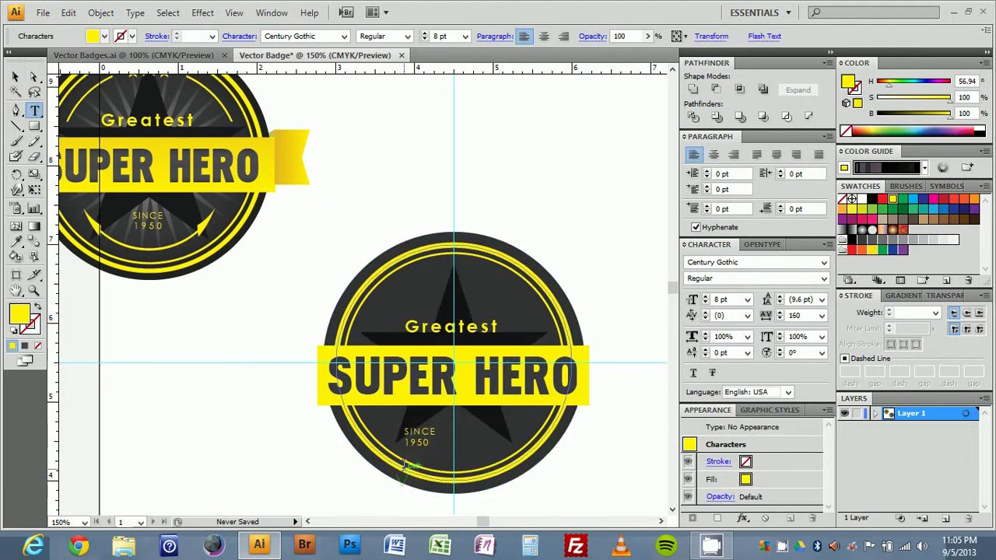
{"action": "left_click_drag", "start_coordinate": [433, 429], "coordinate": [427, 449]}
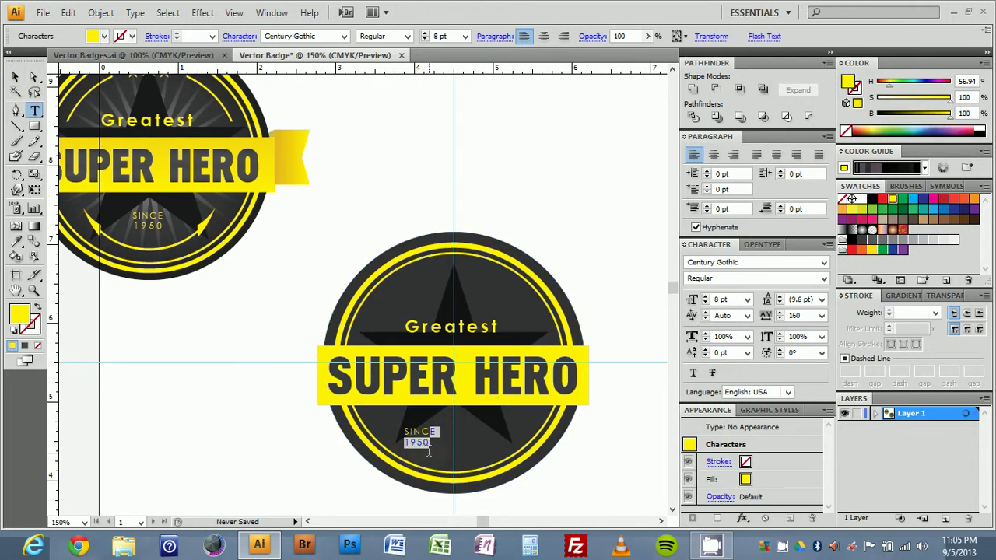
{"action": "key", "text": "alt+Right"}
{"action": "key", "text": "alt+Right"}
{"action": "left_click_drag", "start_coordinate": [402, 430], "coordinate": [436, 426]}
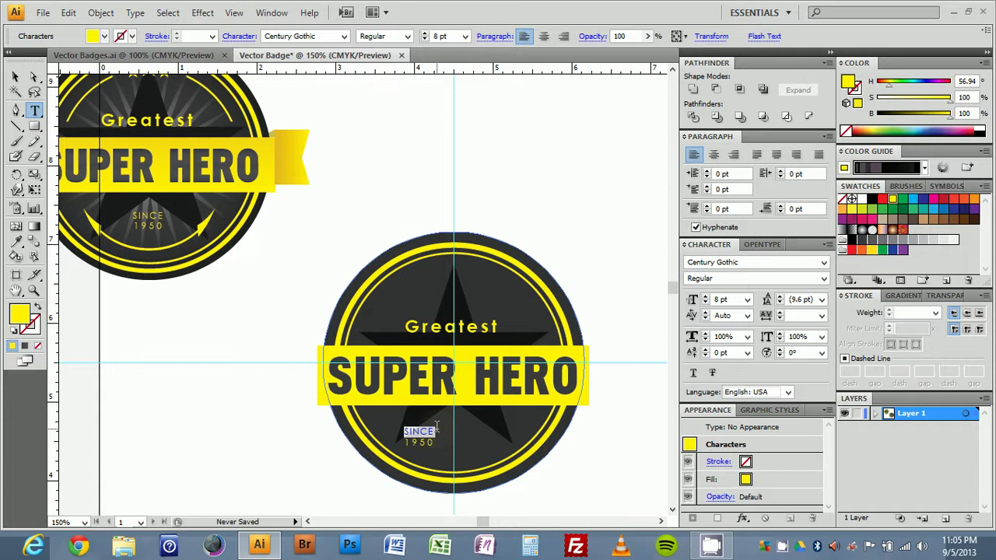
{"action": "key", "text": "Escape"}
{"action": "left_click_drag", "start_coordinate": [429, 426], "coordinate": [460, 428]}
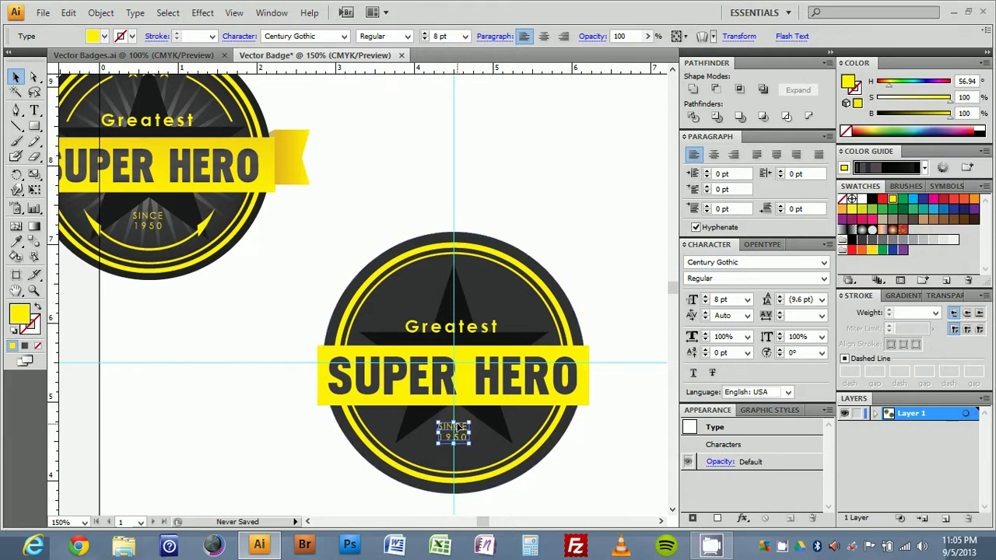
{"action": "left_click", "coordinate": [644, 200]}
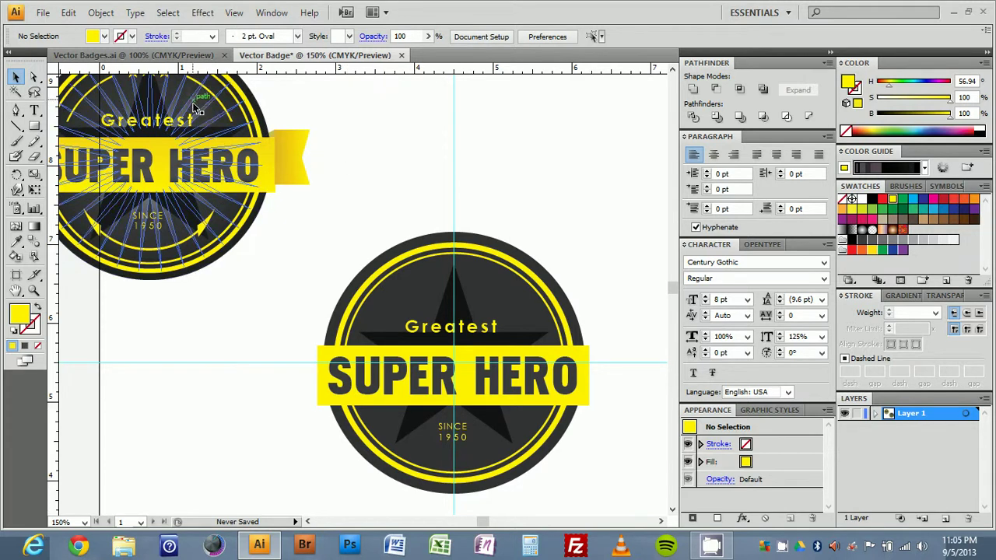
Draw a many-pointed starburst out from the badge centre.
{"action": "left_click_drag", "start_coordinate": [35, 126], "coordinate": [60, 190]}
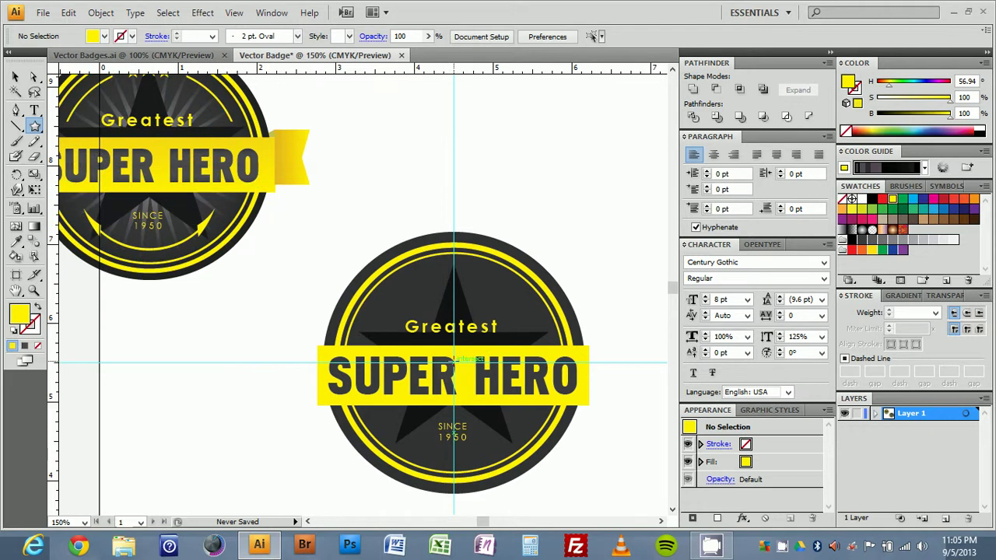
{"action": "left_click_drag", "start_coordinate": [453, 360], "coordinate": [453, 243]}
{"action": "key", "text": "Up"}
{"action": "key", "text": "Up"}
{"action": "key", "text": "Up"}
{"action": "key", "text": "Up"}
{"action": "key", "text": "Up"}
{"action": "key", "text": "Up"}
{"action": "key", "text": "Up"}
{"action": "key", "text": "Up"}
{"action": "key", "text": "Up"}
{"action": "key", "text": "Up"}
{"action": "key", "text": "Up"}
{"action": "key", "text": "Up"}
{"action": "key", "text": "Up"}
{"action": "key", "text": "Up"}
{"action": "key", "text": "Up"}
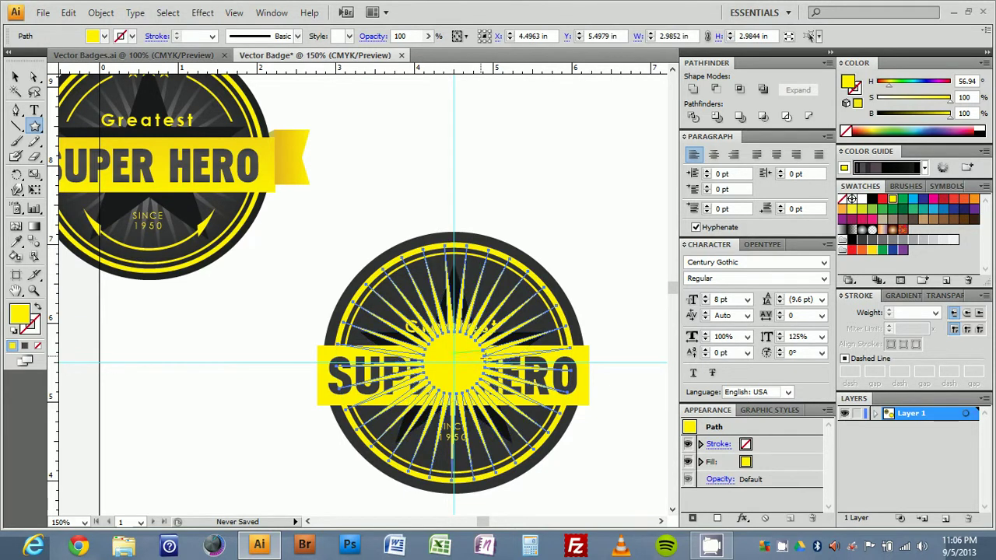
{"action": "key", "text": "ctrl"}
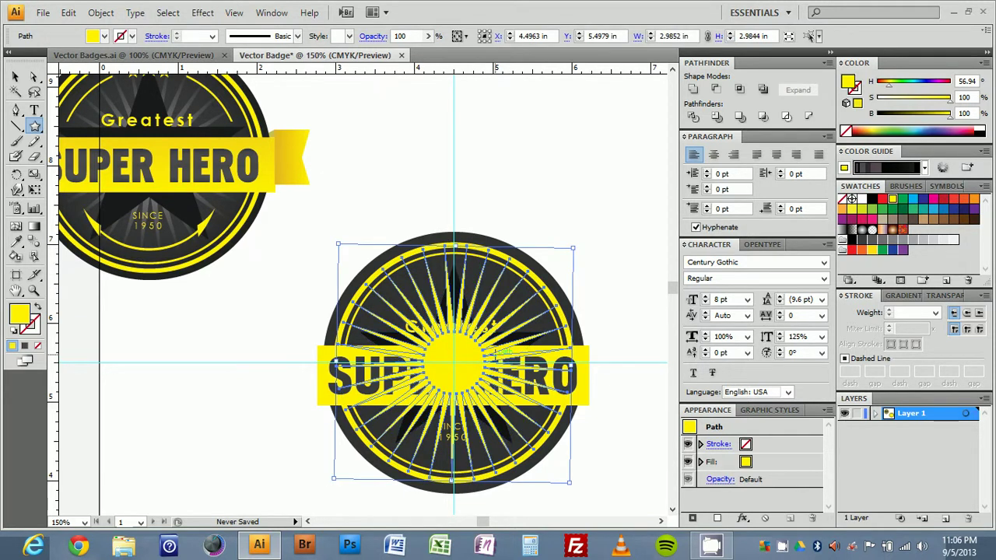
Paste the starburst in front of the dark circle and fill it dark gray.
{"action": "key", "text": "ctrl+z"}
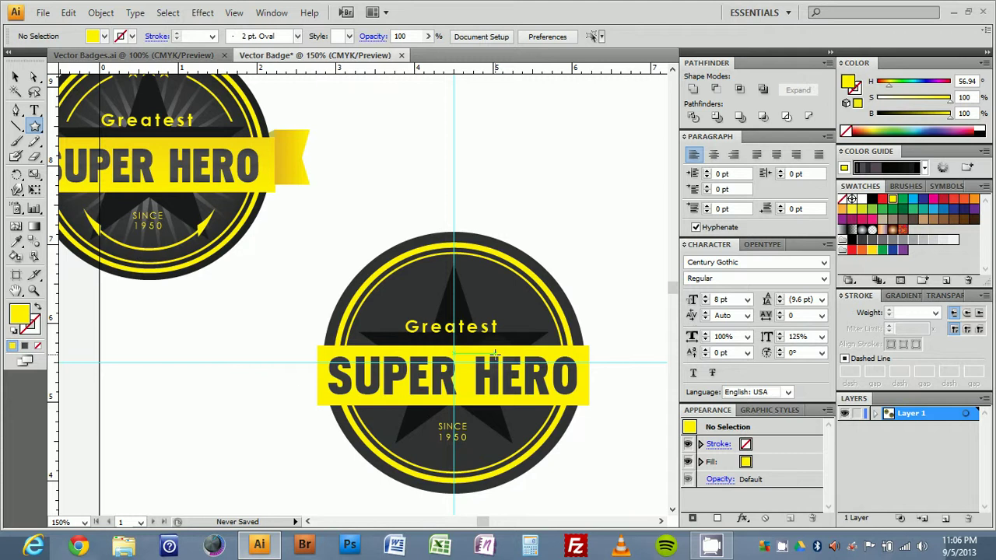
{"action": "key", "text": "v"}
{"action": "left_click", "coordinate": [511, 296]}
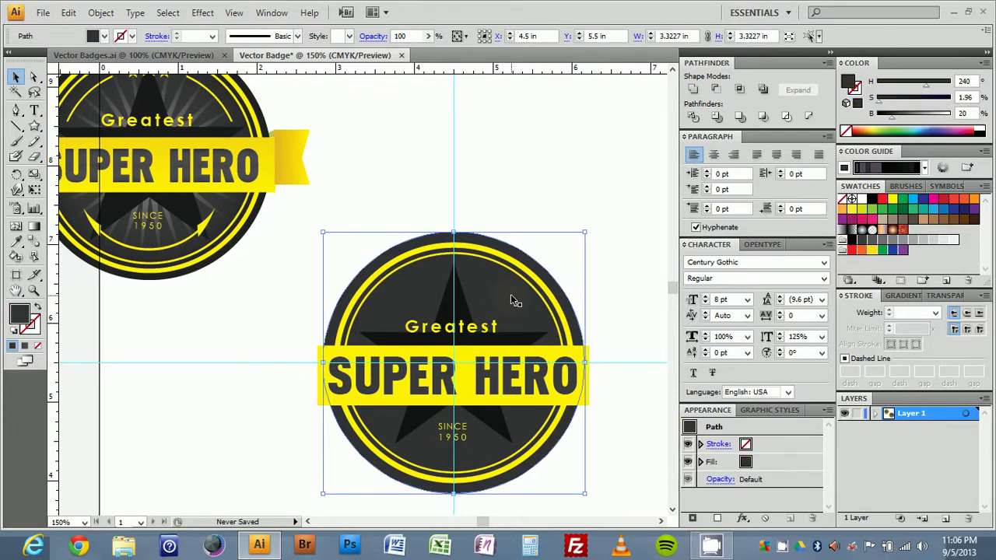
{"action": "key", "text": "ctrl+shift+b"}
{"action": "key", "text": "ctrl+shift+z"}
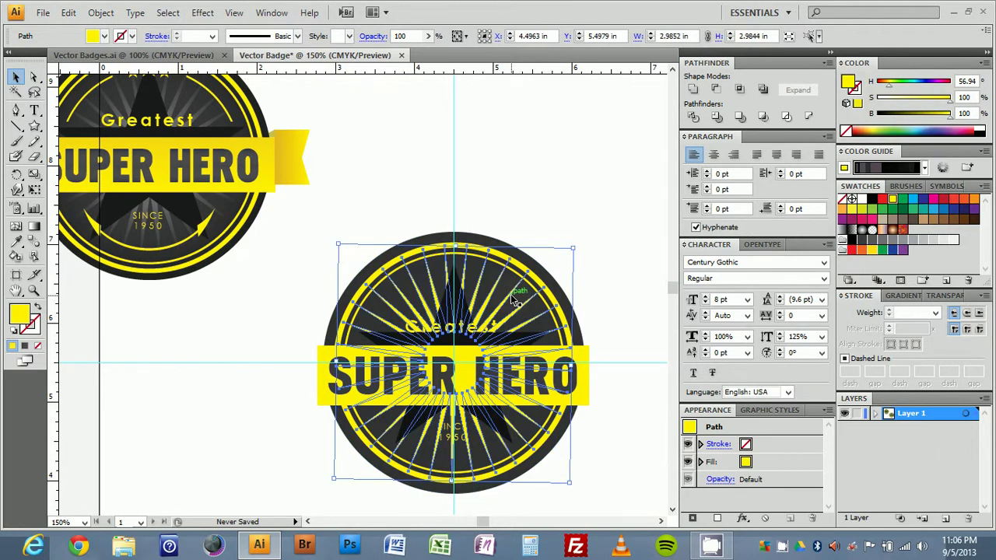
{"action": "left_click", "coordinate": [871, 240]}
{"action": "left_click", "coordinate": [606, 205]}
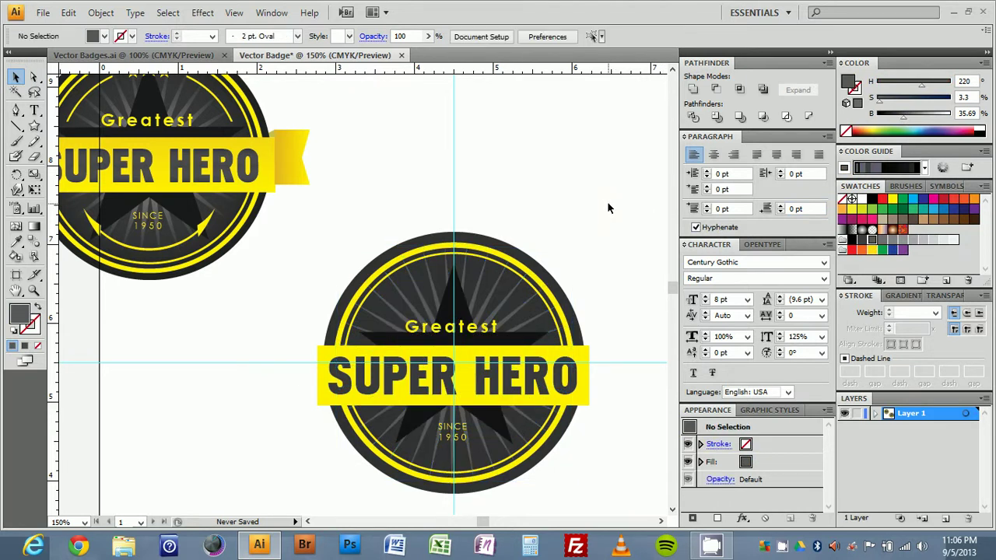
Draw a yellow five-point star about 0.33 in wide at the dark star's top tip.
{"action": "left_click_drag", "start_coordinate": [296, 213], "coordinate": [321, 259]}
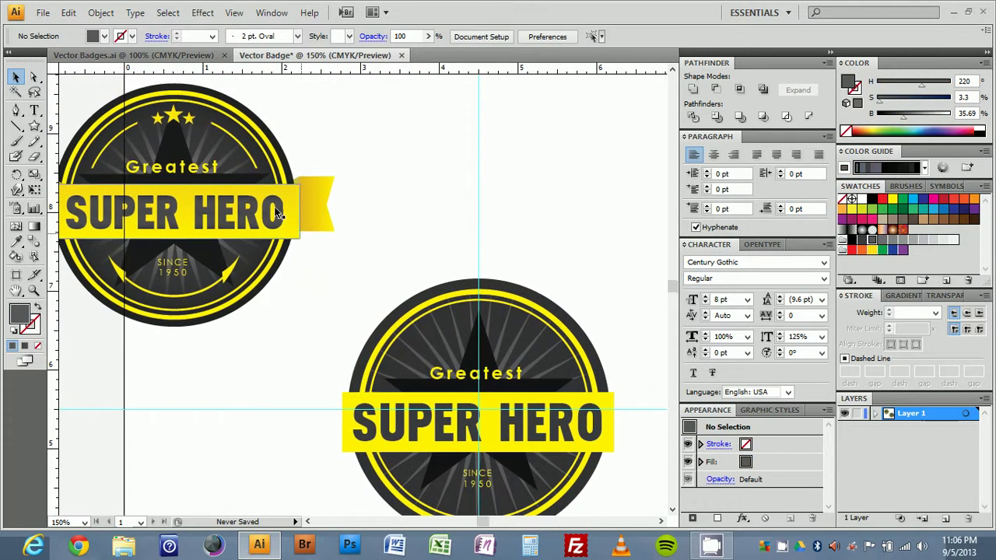
{"action": "left_click", "coordinate": [34, 127]}
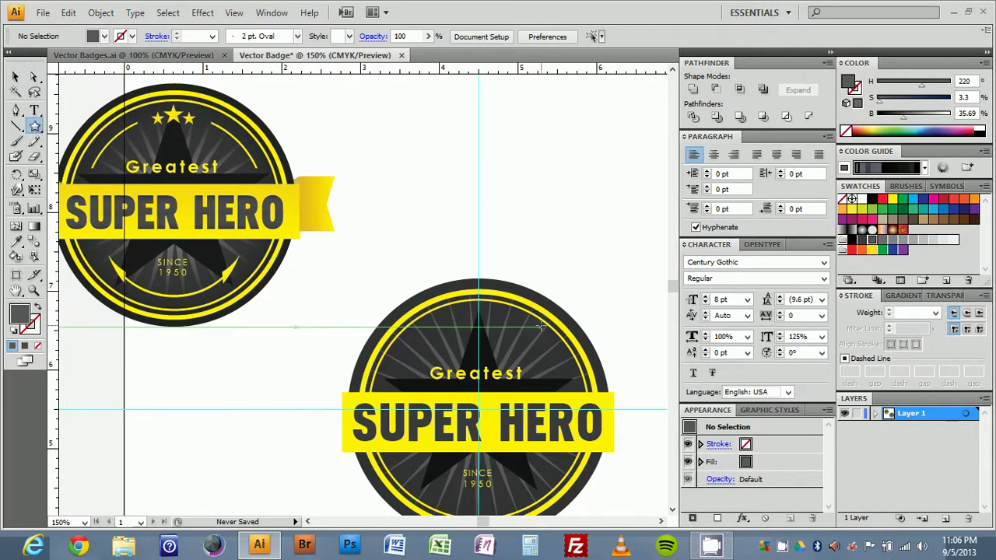
{"action": "left_click", "coordinate": [479, 331], "text": "ctrl"}
{"action": "left_click", "coordinate": [478, 314], "text": "ctrl"}
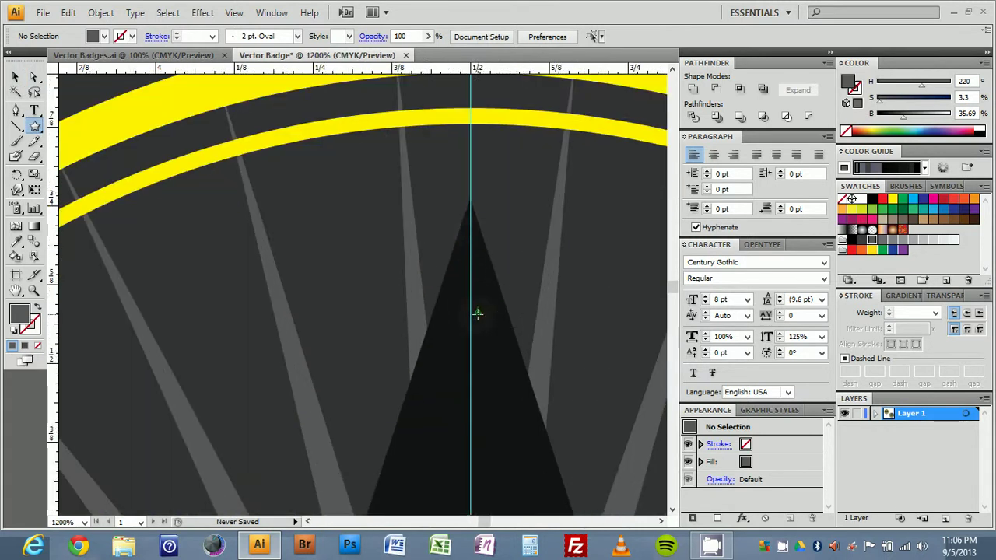
{"action": "mouse_move", "coordinate": [470, 196]}
{"action": "left_mouse_down"}
{"action": "mouse_move", "coordinate": [495, 330]}
{"action": "mouse_move", "coordinate": [497, 276]}
{"action": "mouse_move", "coordinate": [514, 254]}
{"action": "mouse_move", "coordinate": [526, 290]}
{"action": "left_mouse_up"}
{"action": "key", "text": "Down"}
{"action": "key", "text": "Down"}
{"action": "key", "text": "Down"}
{"action": "key", "text": "Down"}
{"action": "key", "text": "Down"}
{"action": "key", "text": "Down"}
{"action": "key", "text": "Down"}
{"action": "key", "text": "Down"}
{"action": "key", "text": "Down"}
{"action": "key", "text": "Down"}
{"action": "key", "text": "Down"}
{"action": "key", "text": "Down"}
{"action": "key", "text": "Down"}
{"action": "key", "text": "Down"}
{"action": "key", "text": "Down"}
{"action": "key", "text": "Down"}
{"action": "key", "text": "Down"}
{"action": "key", "text": "Down"}
{"action": "key", "text": "Down"}
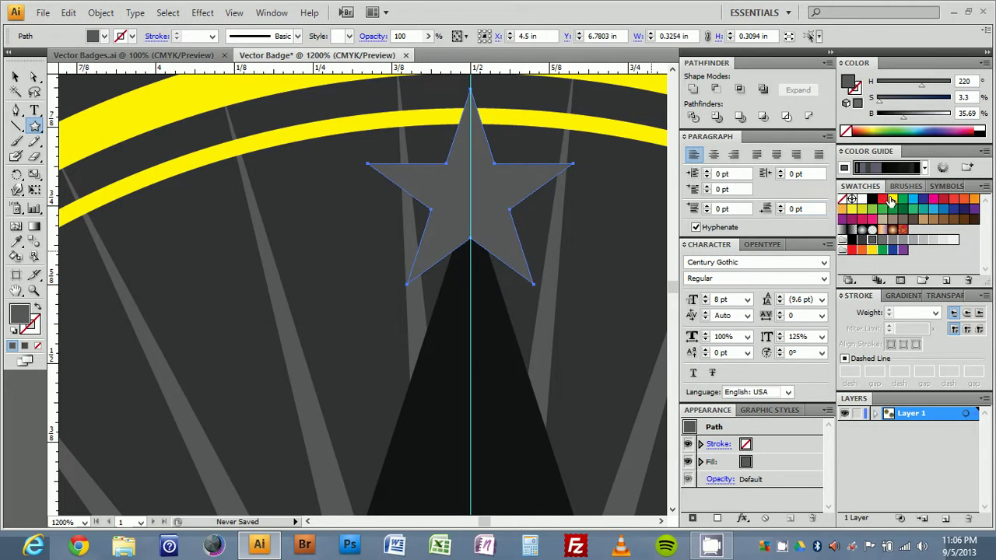
{"action": "left_click", "coordinate": [892, 200]}
{"action": "key", "text": "v"}
{"action": "key", "text": "Down"}
{"action": "key", "text": "Down"}
{"action": "key", "text": "Down"}
{"action": "key", "text": "Down"}
{"action": "key", "text": "Down"}
{"action": "key", "text": "Down"}
{"action": "key", "text": "Down"}
{"action": "key", "text": "Down"}
{"action": "key", "text": "Down"}
{"action": "key", "text": "Down"}
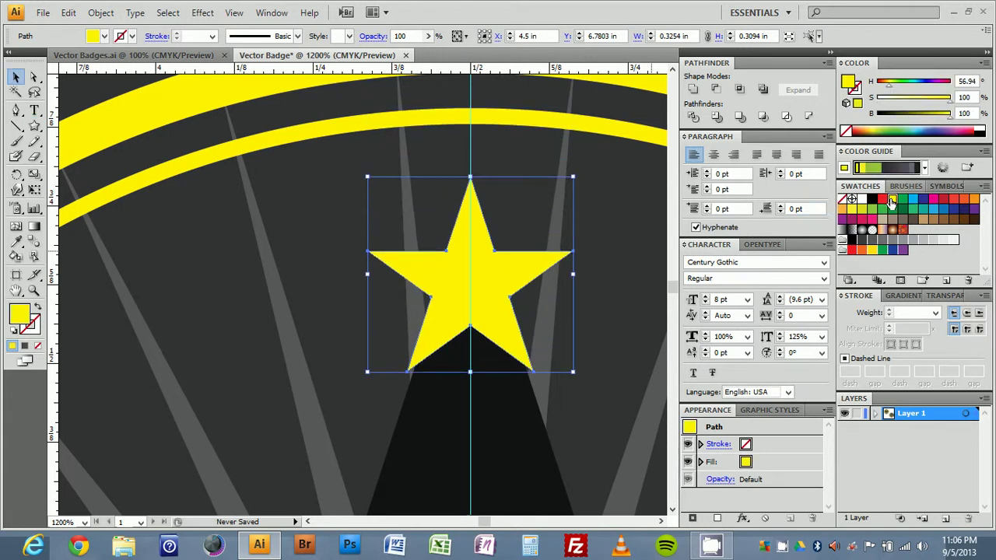
{"action": "key", "text": "Up"}
{"action": "key", "text": "Up"}
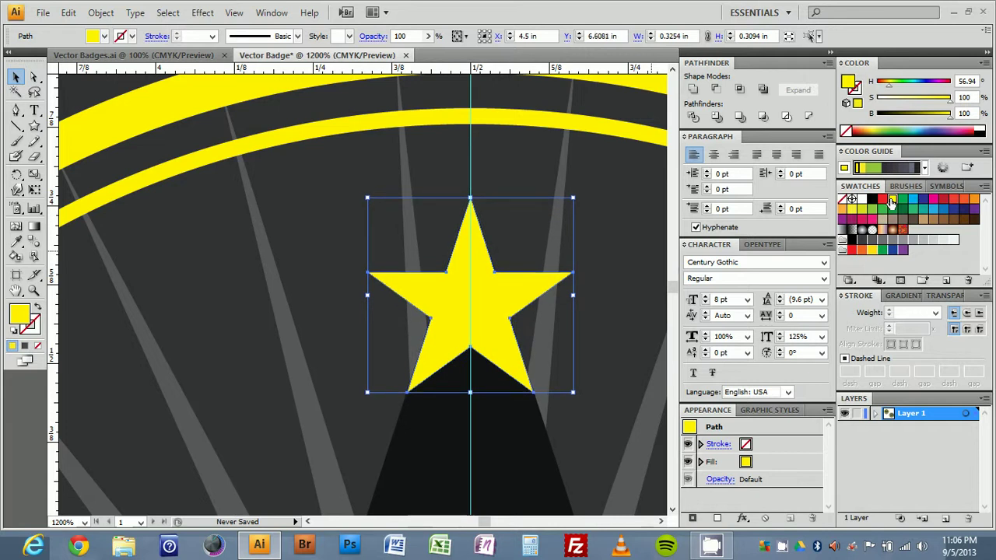
Scale the top yellow star down smaller.
{"action": "scroll", "coordinate": [566, 187], "scroll_direction": "down", "scroll_amount": 4}
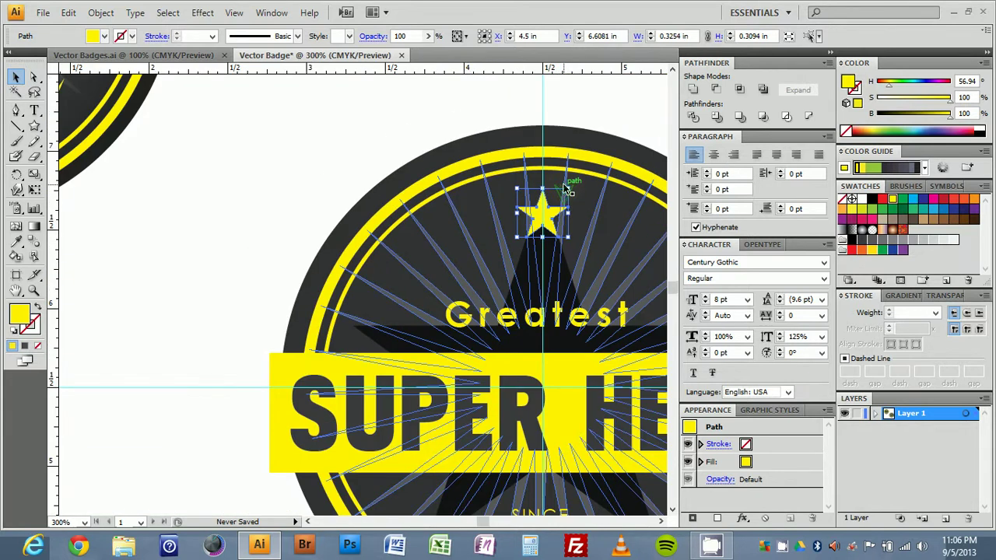
{"action": "left_click", "coordinate": [356, 146]}
{"action": "scroll", "coordinate": [356, 146], "scroll_direction": "down", "scroll_amount": 4}
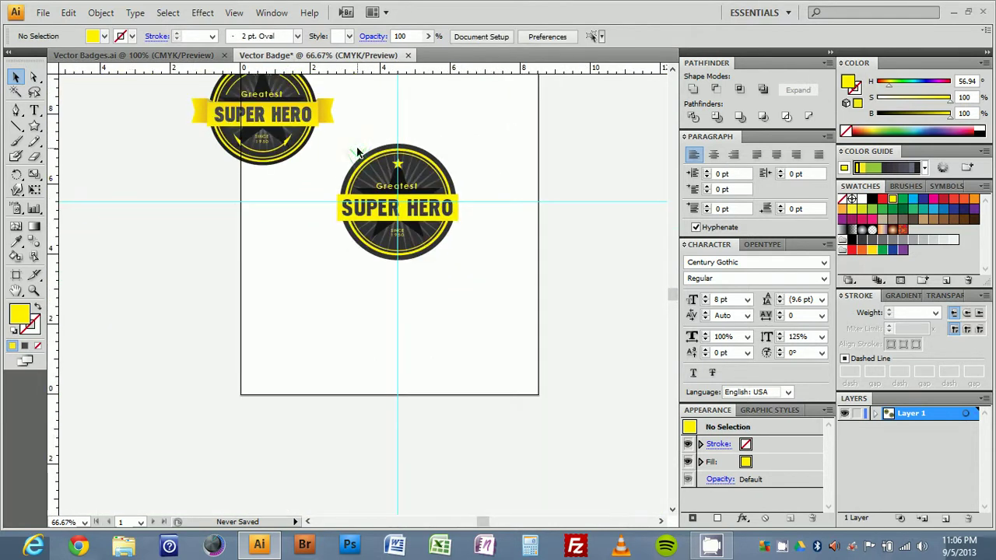
{"action": "left_click_drag", "start_coordinate": [383, 137], "coordinate": [394, 200]}
{"action": "scroll", "coordinate": [394, 200], "scroll_direction": "up", "scroll_amount": 2}
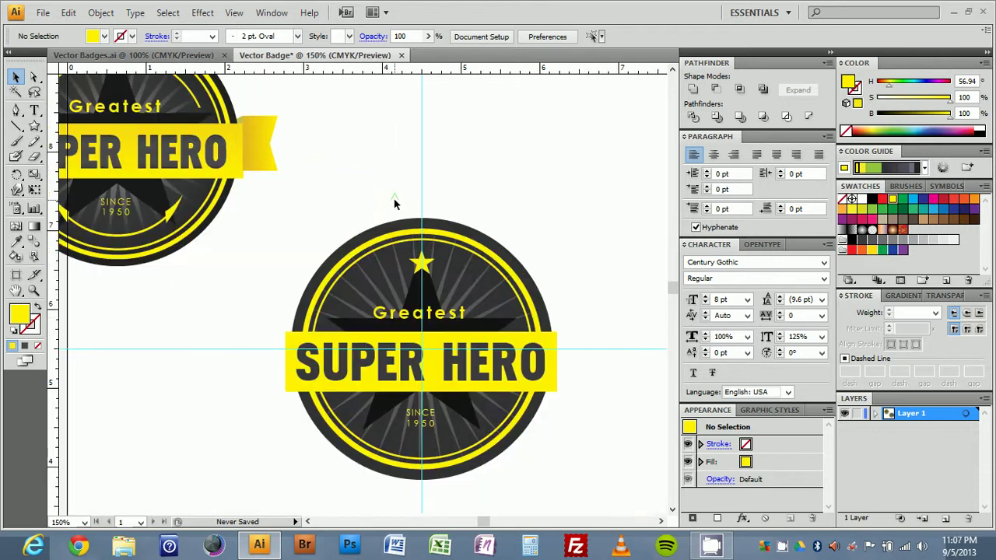
{"action": "left_click", "coordinate": [419, 261]}
{"action": "scroll", "coordinate": [426, 269], "scroll_direction": "up", "scroll_amount": 2}
{"action": "scroll", "coordinate": [426, 270], "scroll_direction": "down", "scroll_amount": 2}
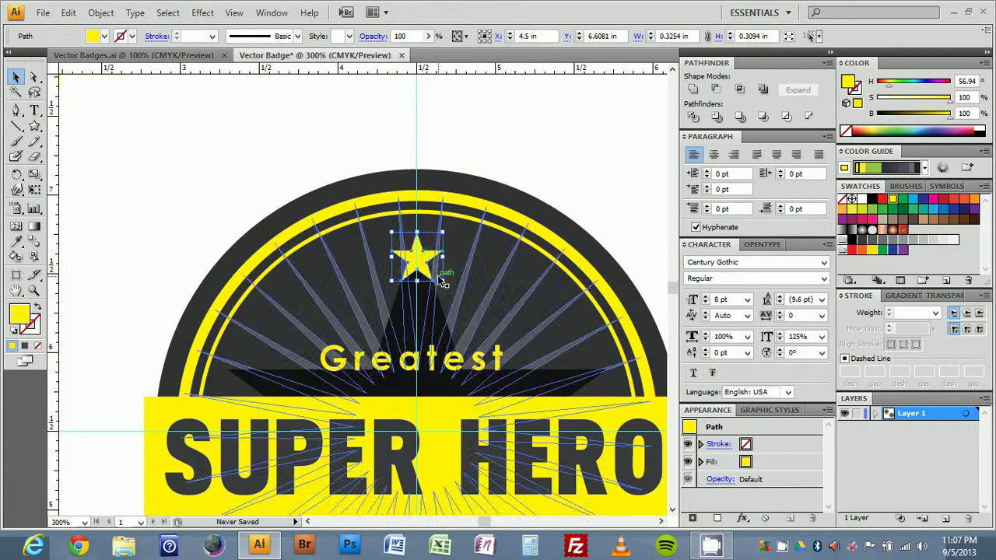
{"action": "scroll", "coordinate": [443, 278], "scroll_direction": "up", "scroll_amount": 2}
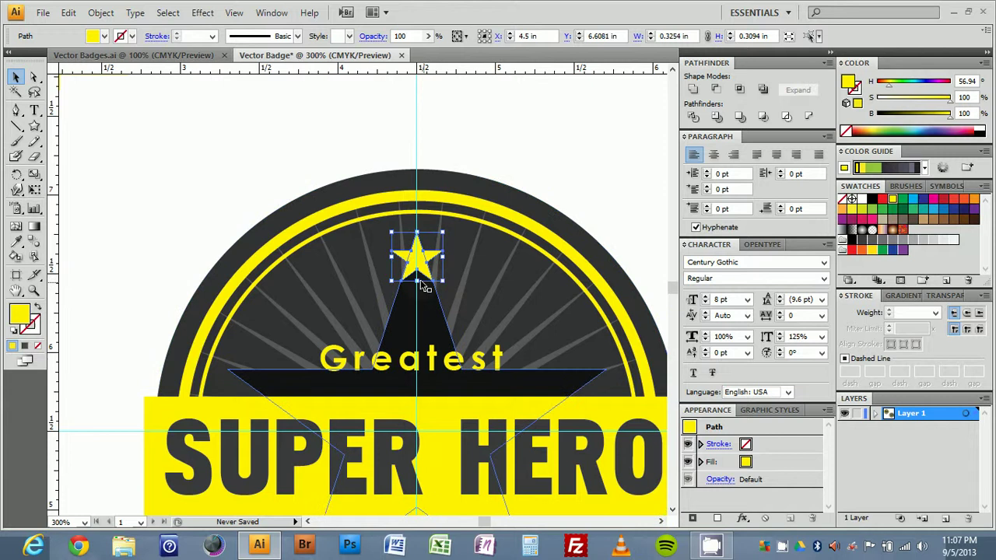
{"action": "left_click_drag", "start_coordinate": [440, 281], "coordinate": [419, 263]}
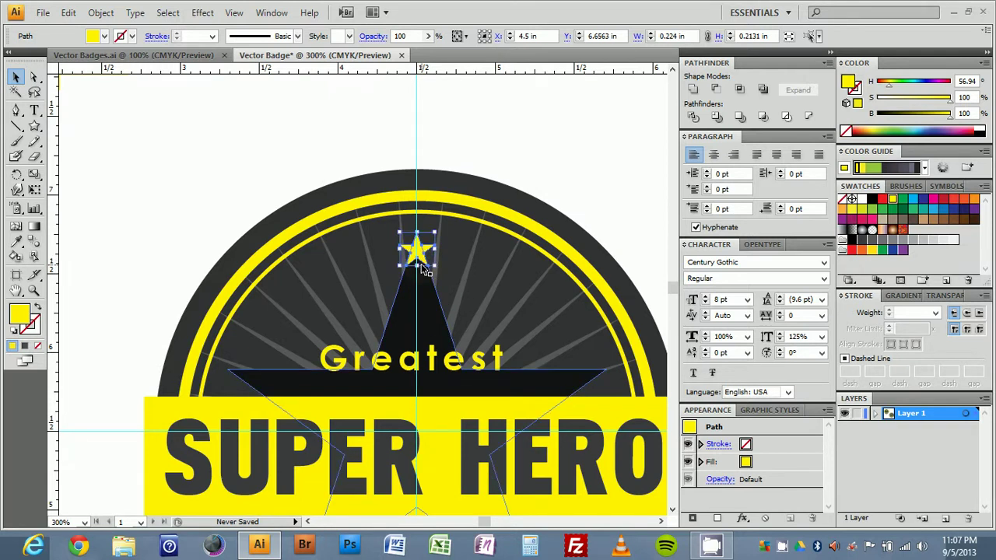
Add a tinier yellow star copy, about 0.13 in wide, just right of it, pivoting on the central star.
{"action": "left_click_drag", "start_coordinate": [426, 255], "coordinate": [464, 250]}
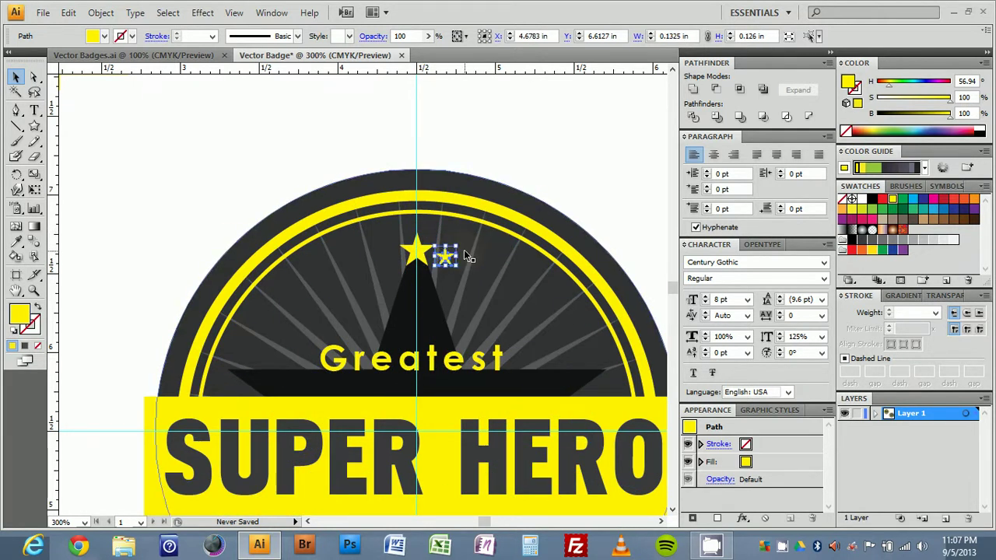
{"action": "key", "text": "r"}
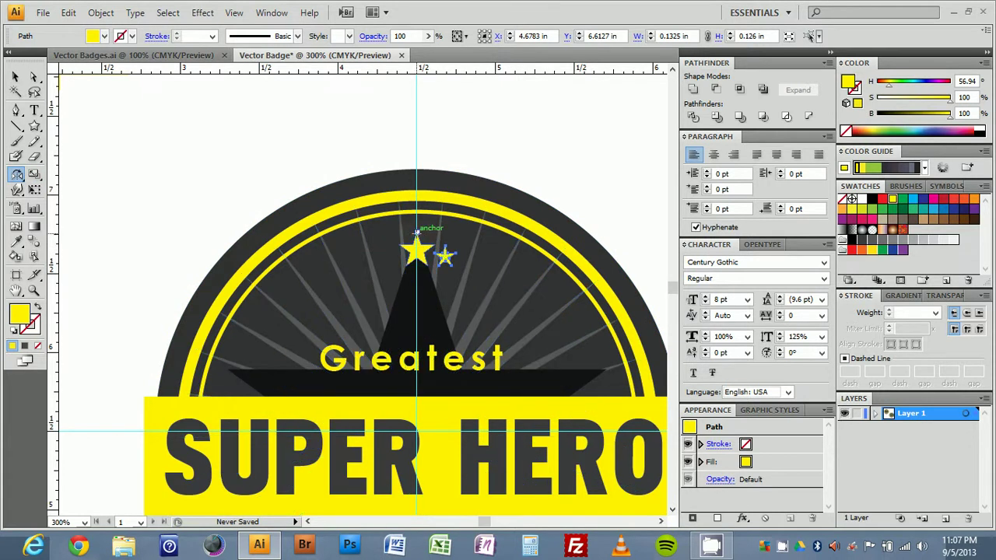
{"action": "left_click", "coordinate": [417, 231]}
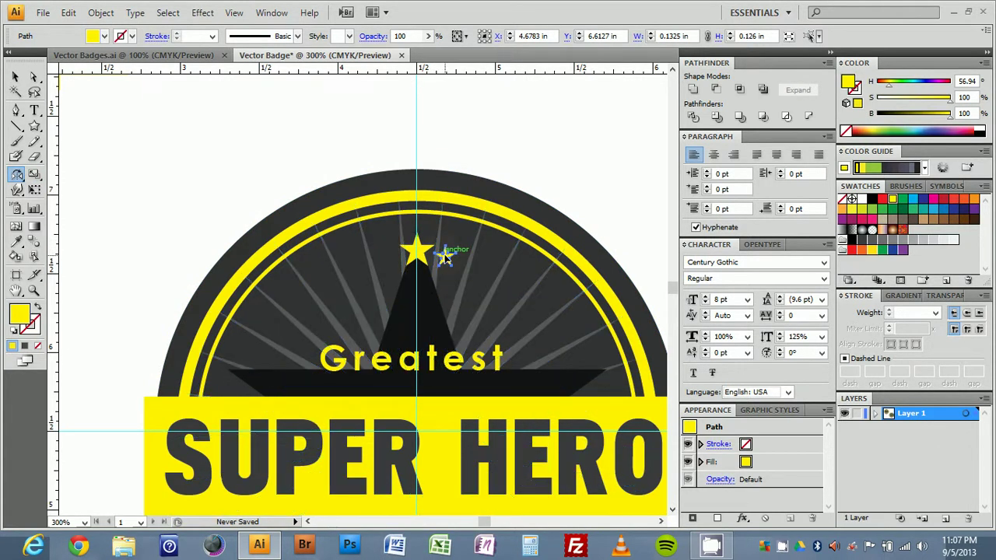